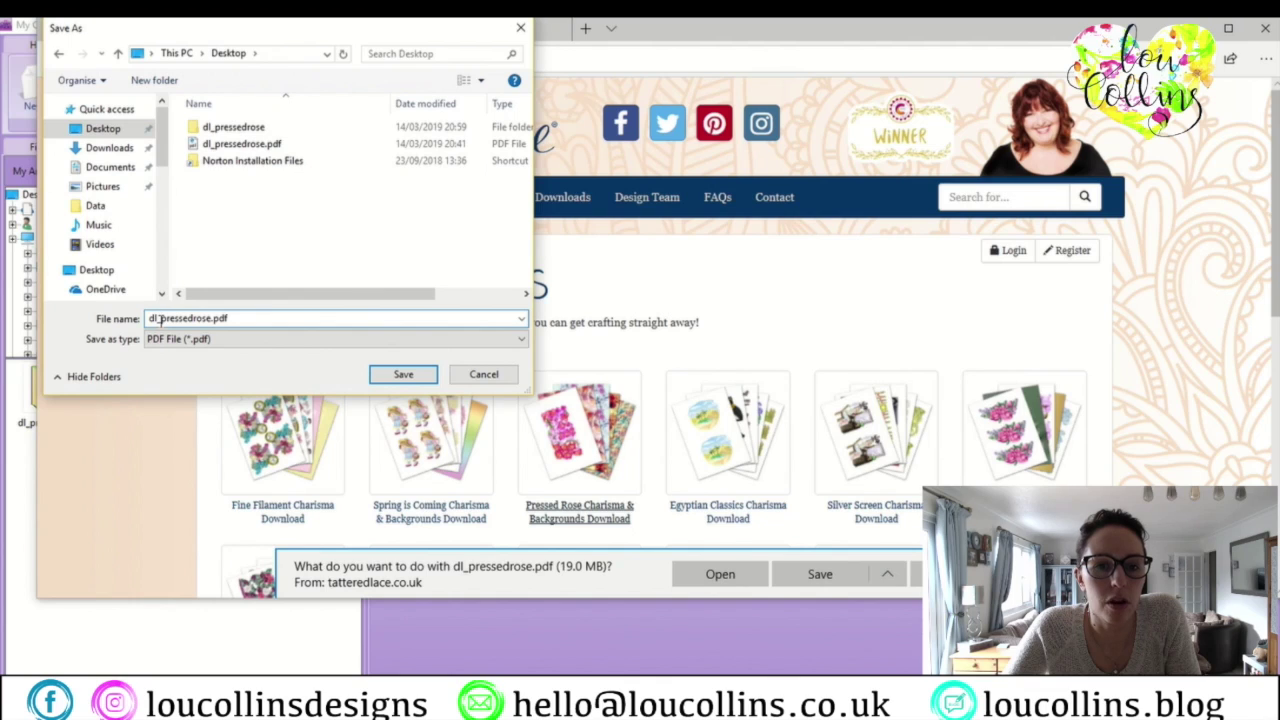
Shorten the download's file name to pressedrose.pdf and save it on the Desktop
left_click(160, 318)
key("BackSpace")
key("BackSpace")
key("BackSpace")
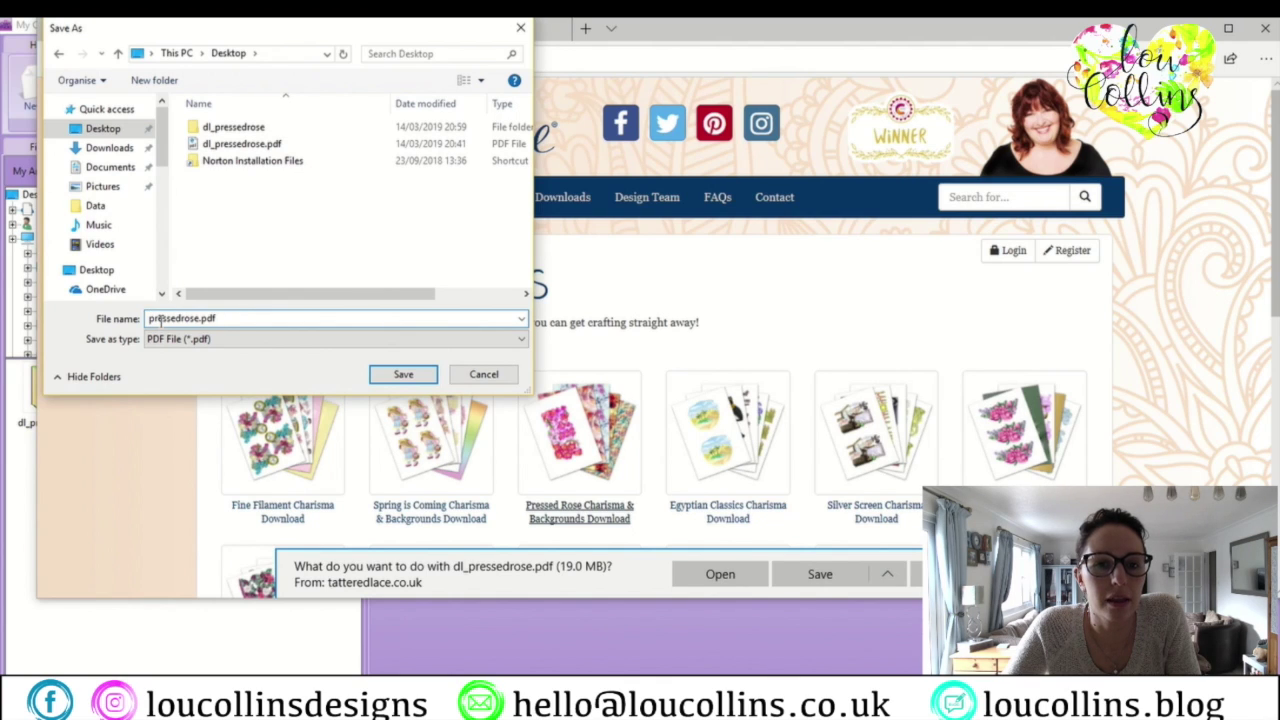
left_click(405, 372)
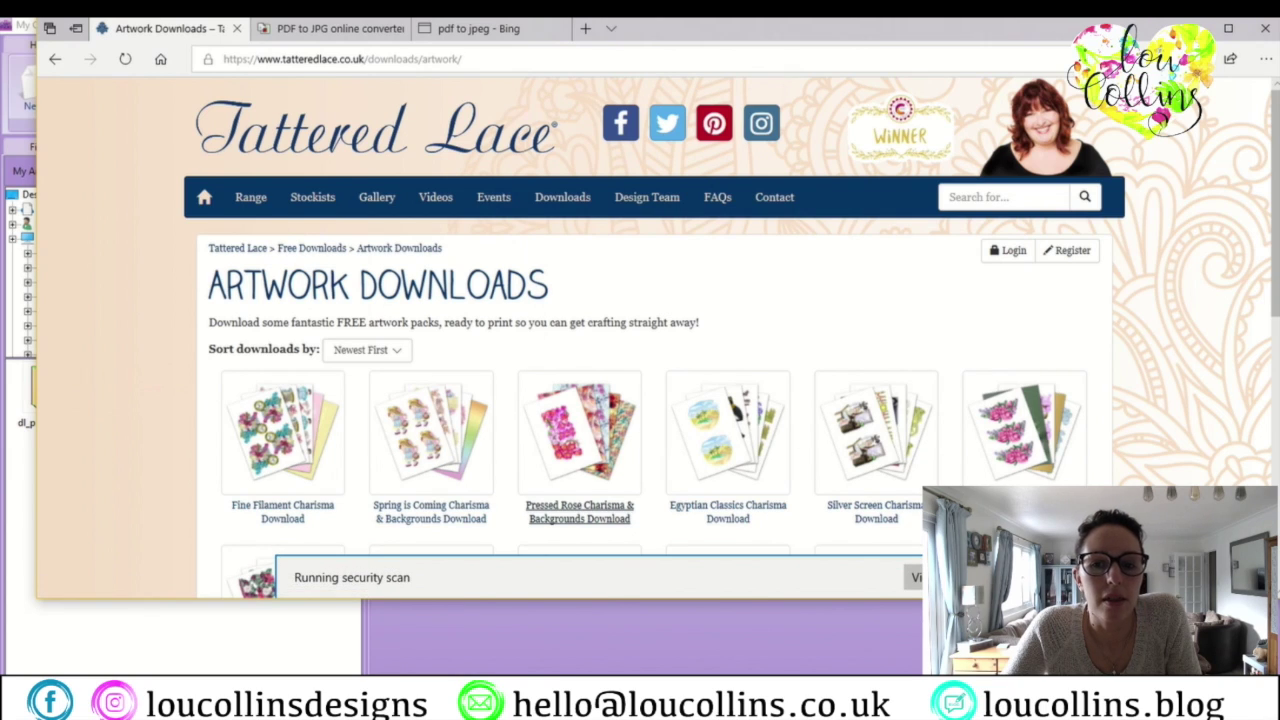
Find the free pdf2jpg.net online converter in the "pdf to jpeg" search results and open its site
left_click(481, 29)
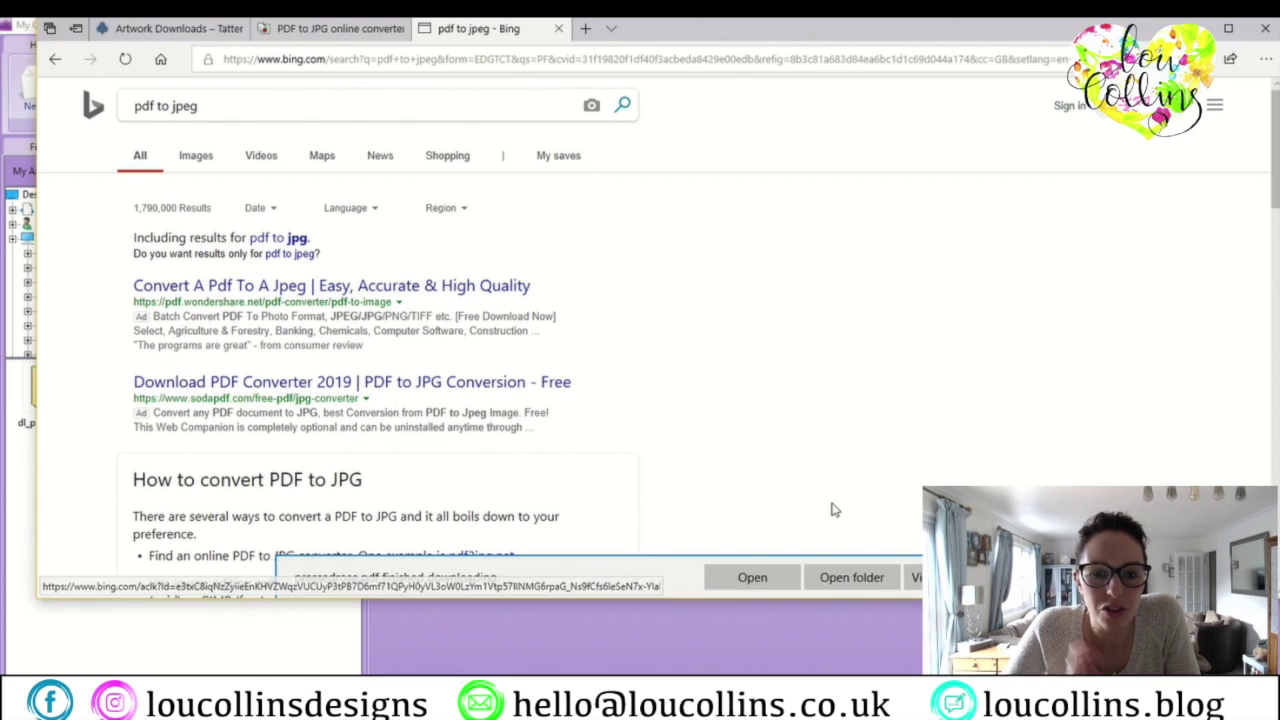
scroll(659, 344, "down", 3)
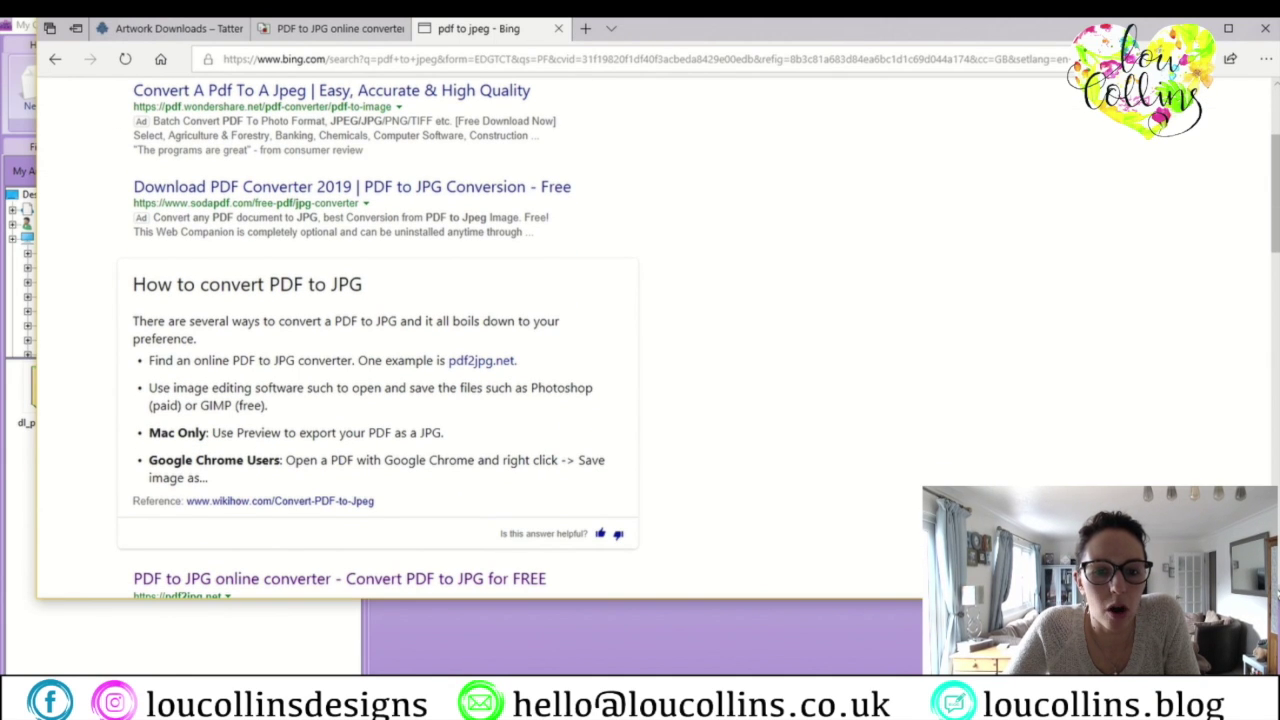
scroll(632, 432, "down", 2)
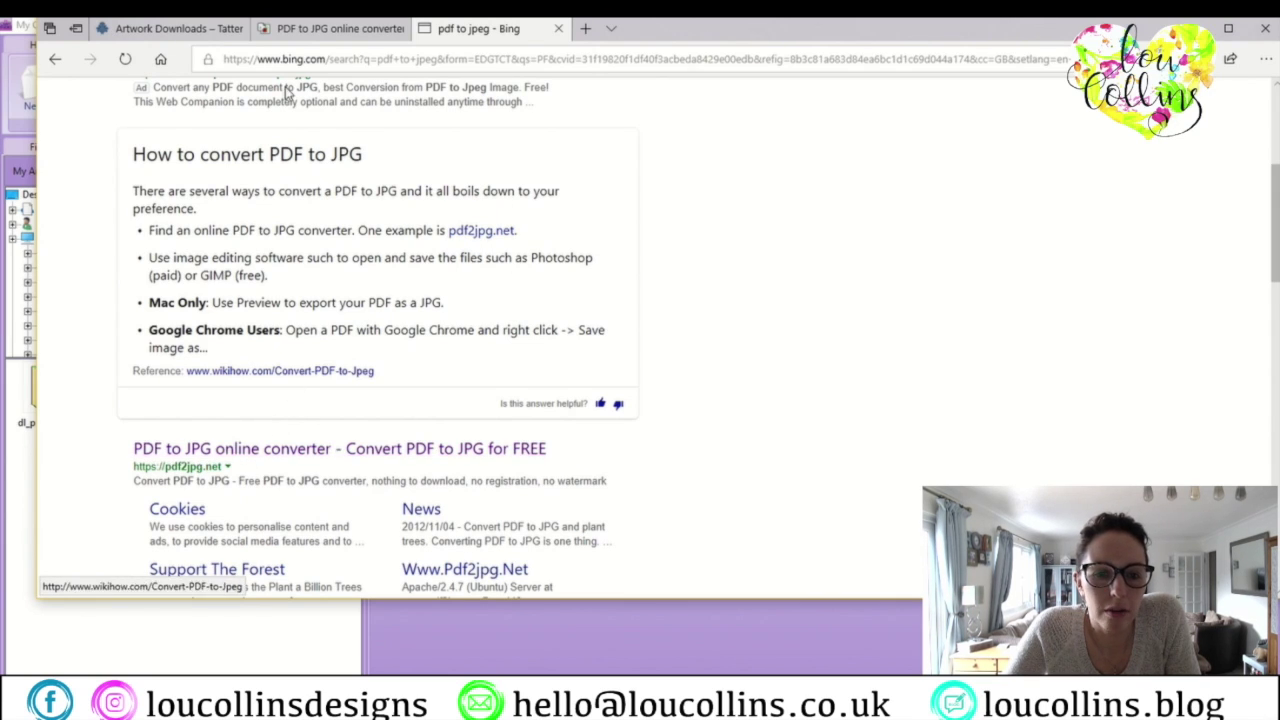
left_click(315, 30)
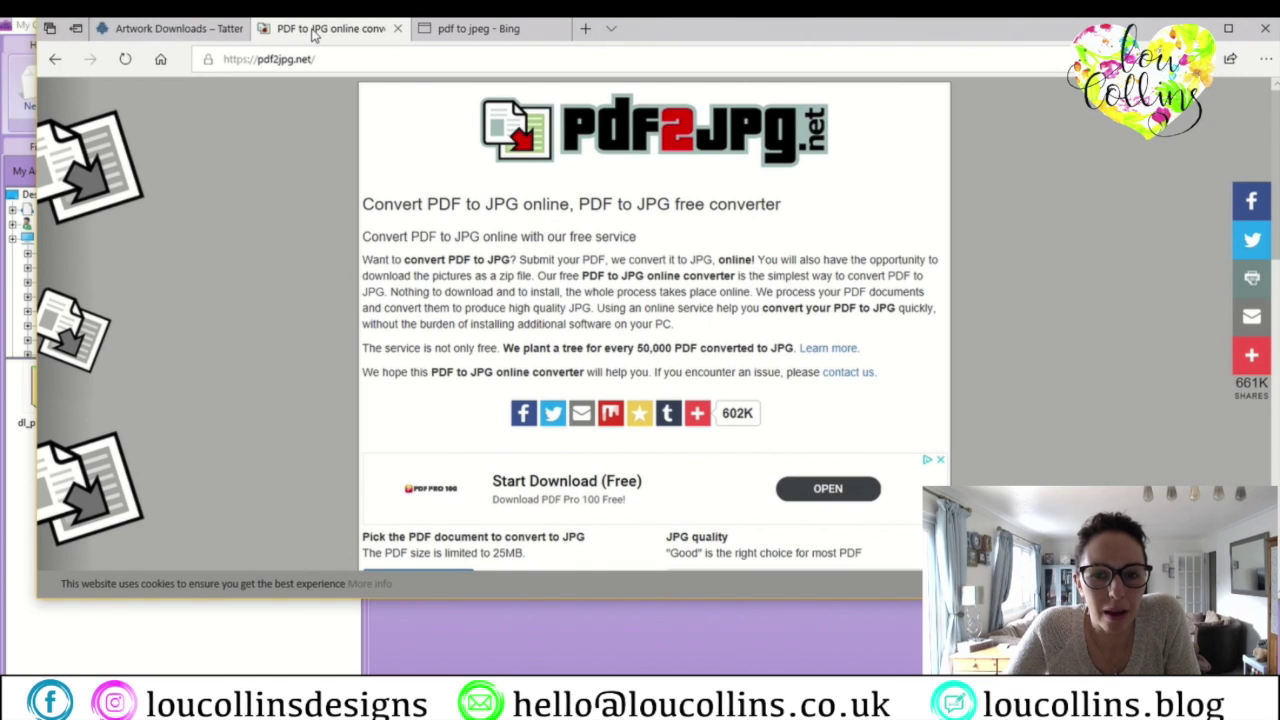
left_click(466, 30)
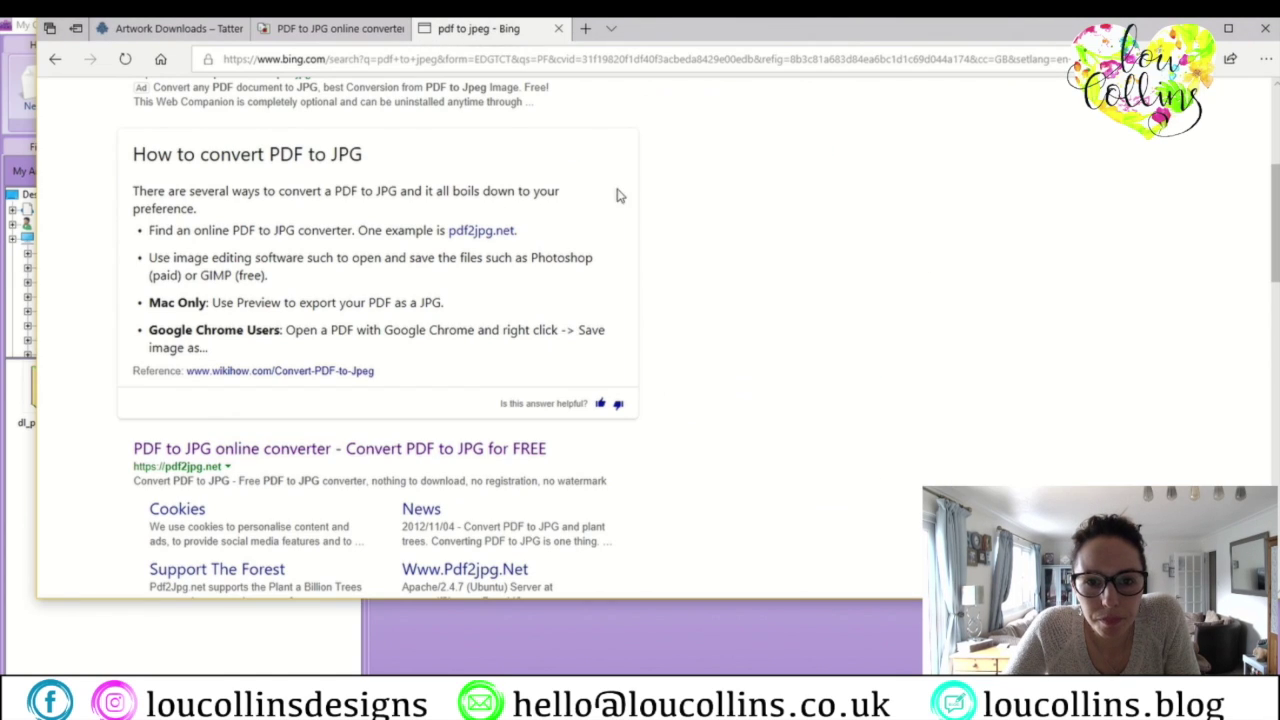
left_click(283, 450)
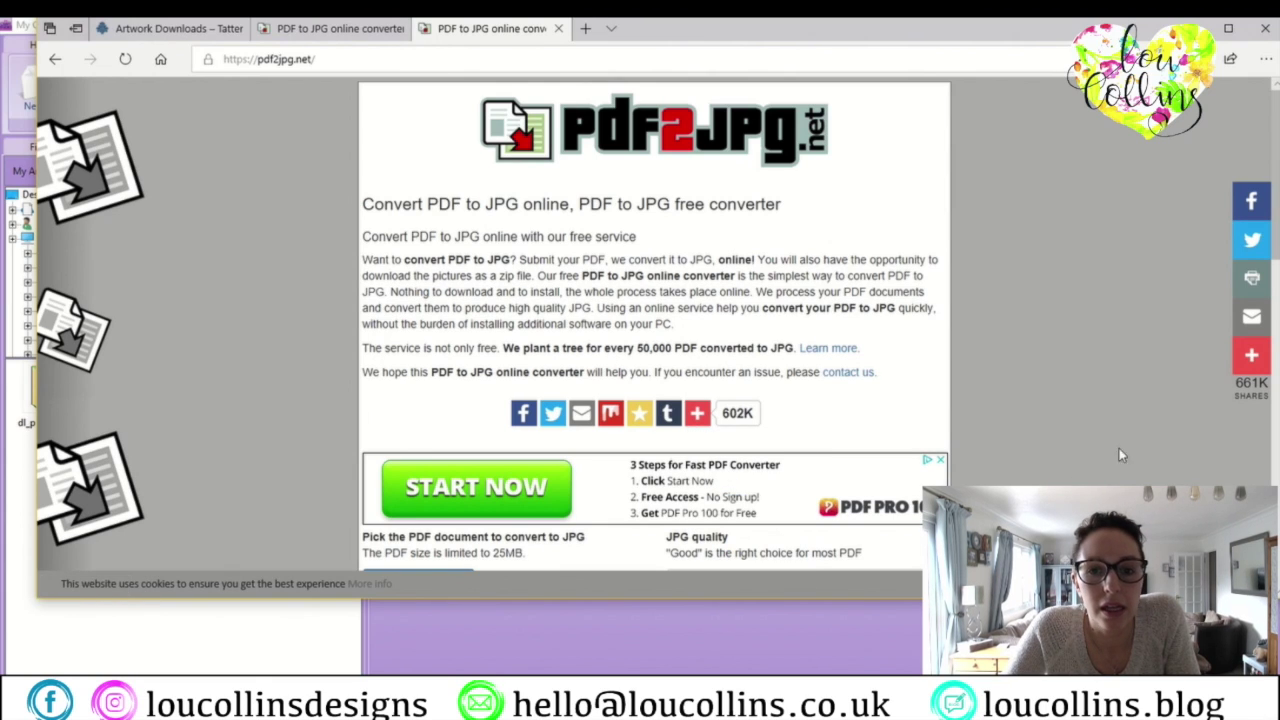
Open the file chooser for the PDF document to convert to JPG
scroll(655, 324, "down", 2)
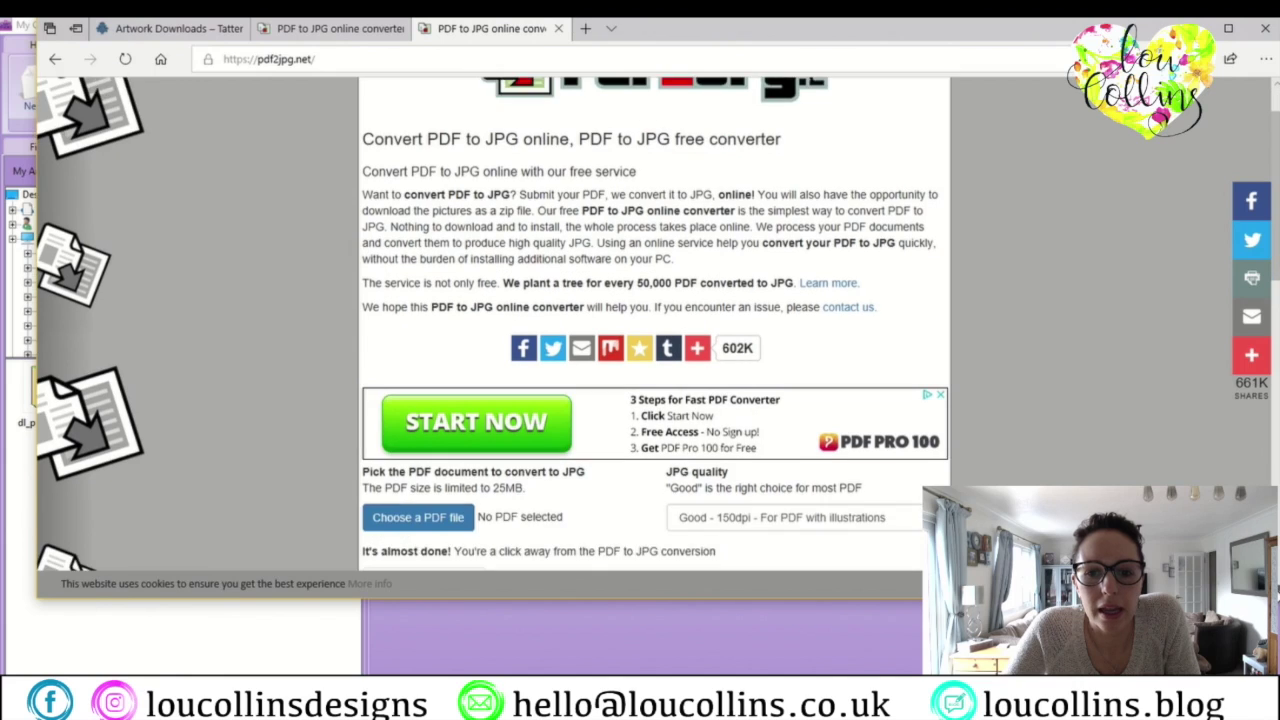
scroll(655, 324, "down", 3)
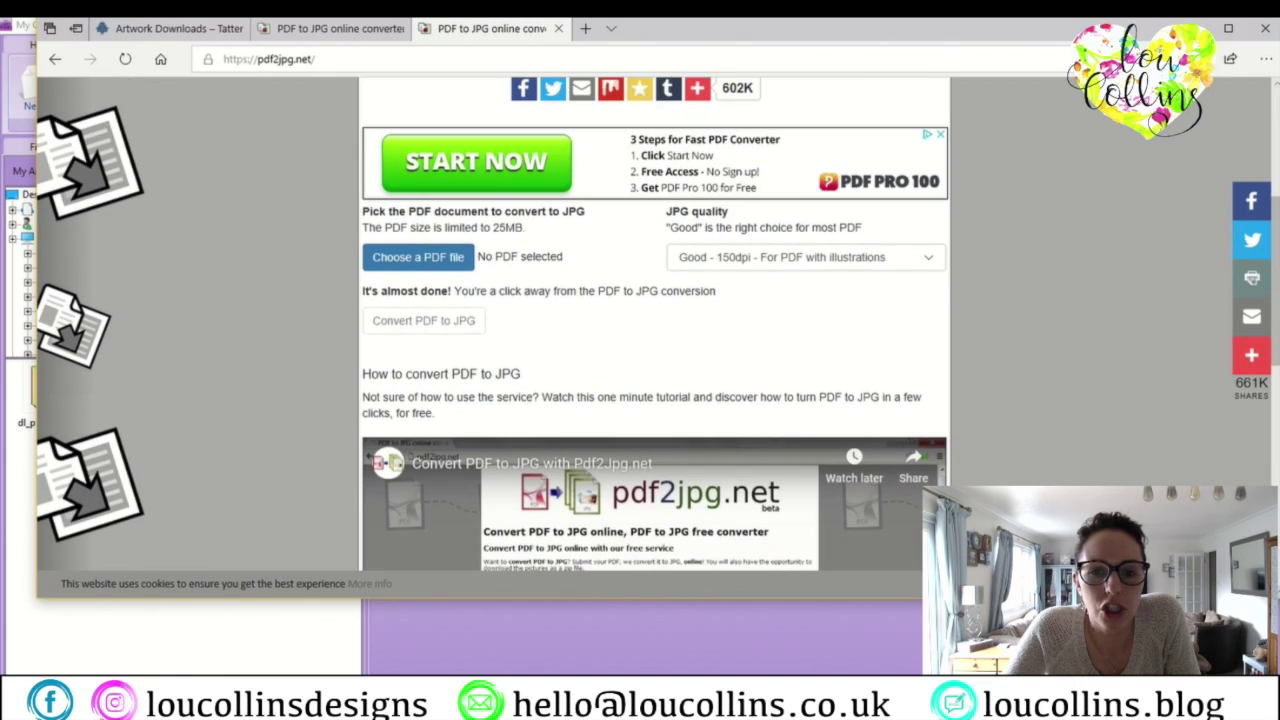
left_click(428, 258)
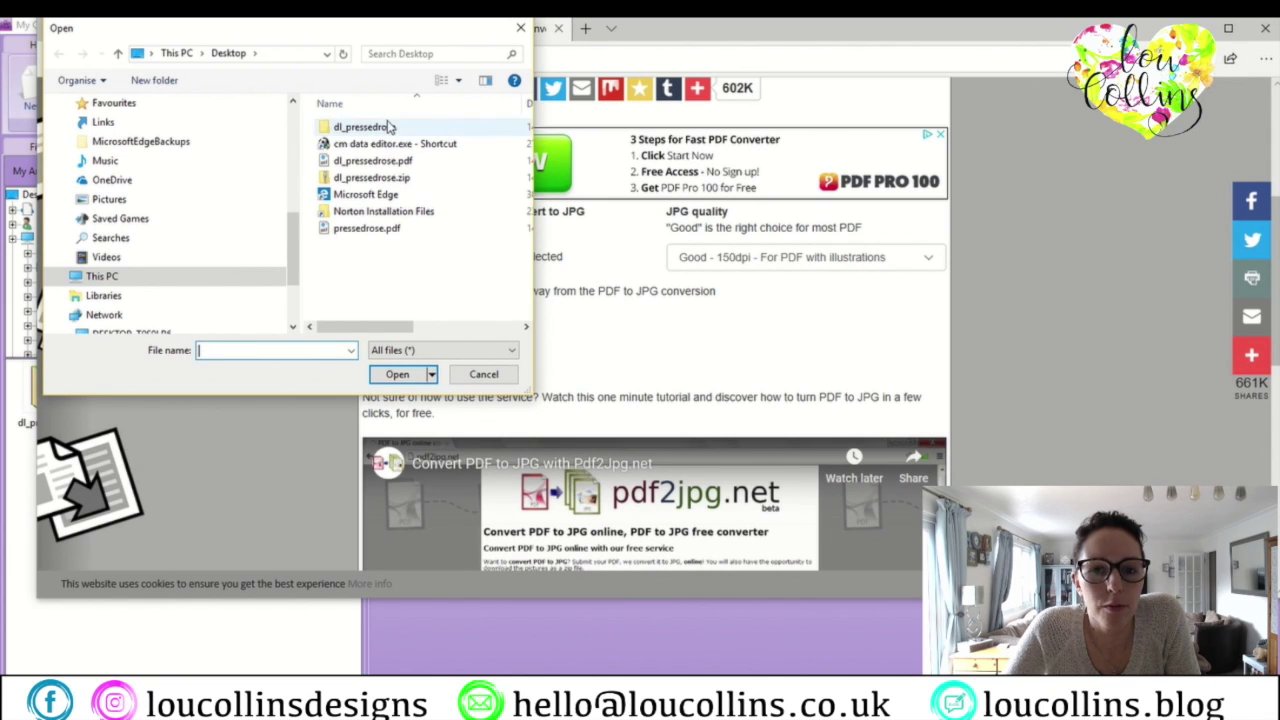
left_click(388, 127)
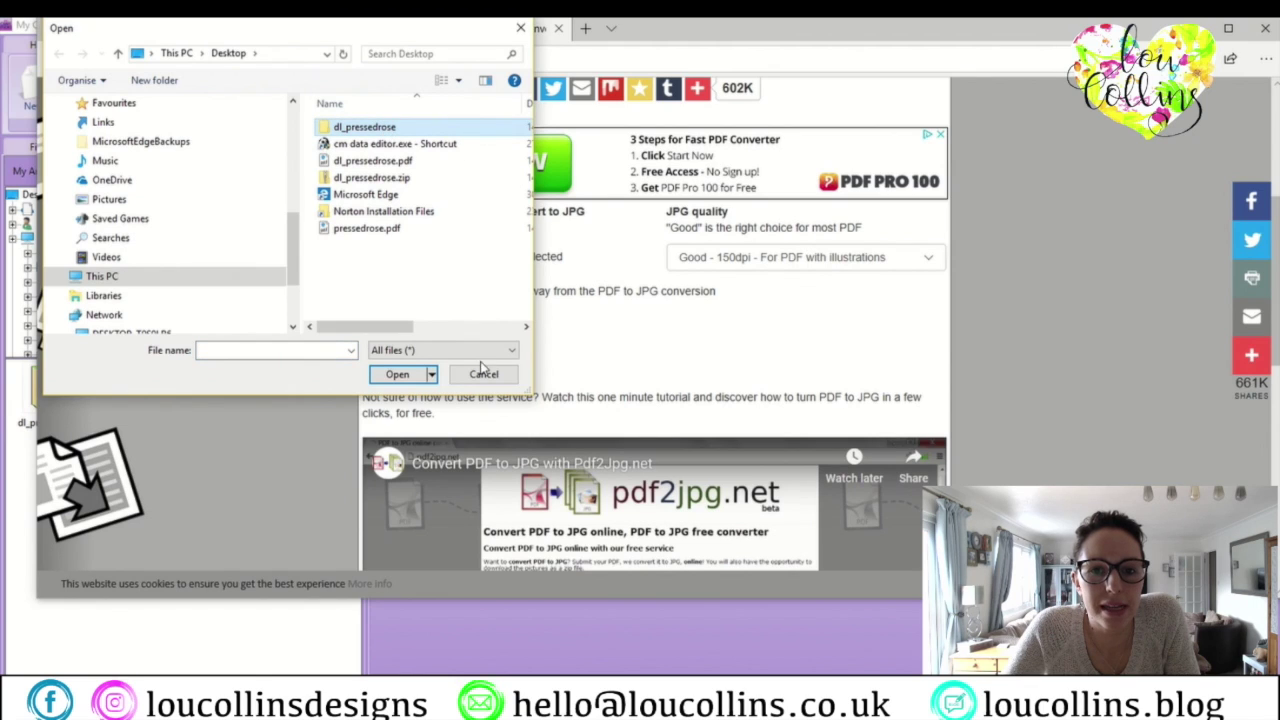
left_click(398, 374)
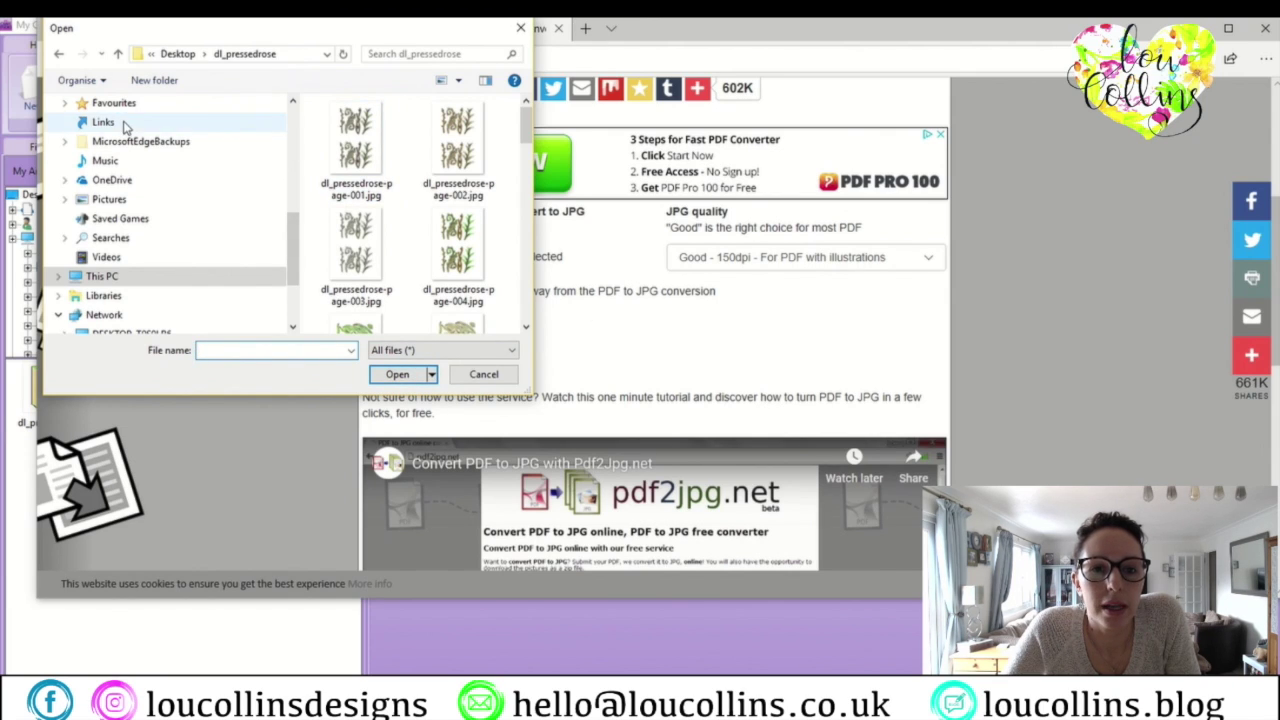
left_click(60, 54)
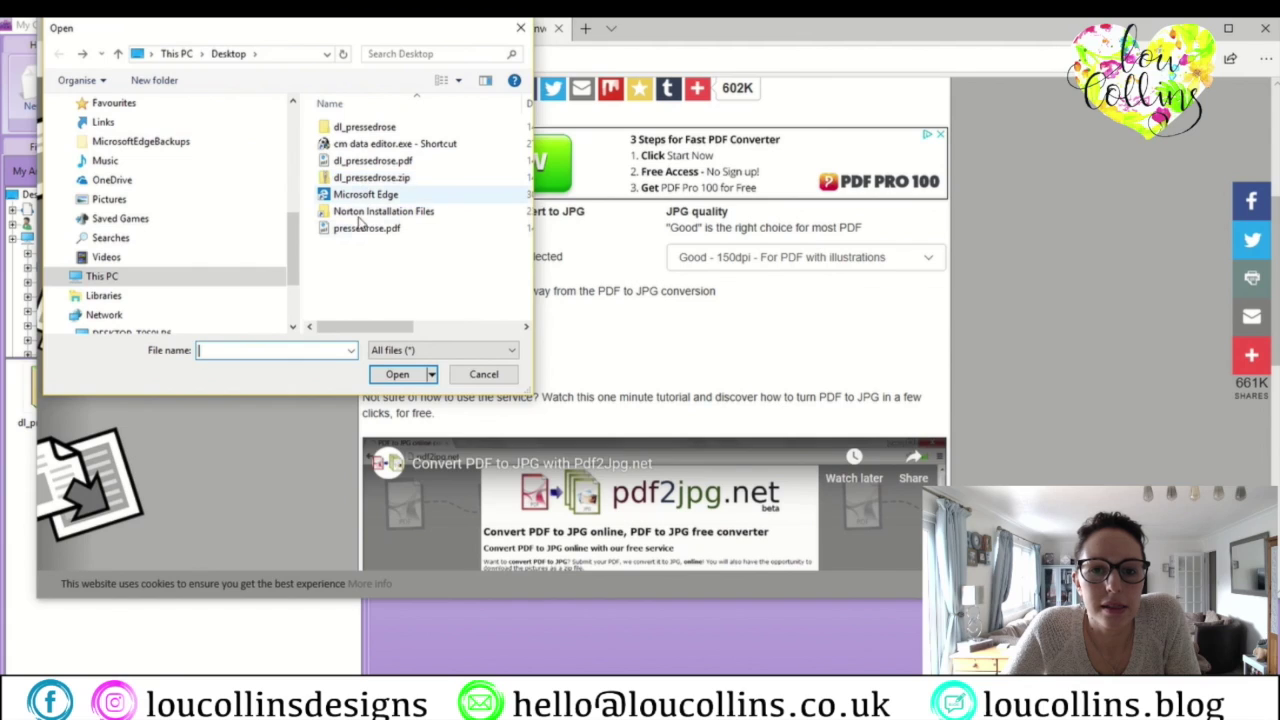
Choose dl_pressedrose.pdf from the Desktop and convert it to JPG at Excellent - 300dpi quality
left_click(375, 161)
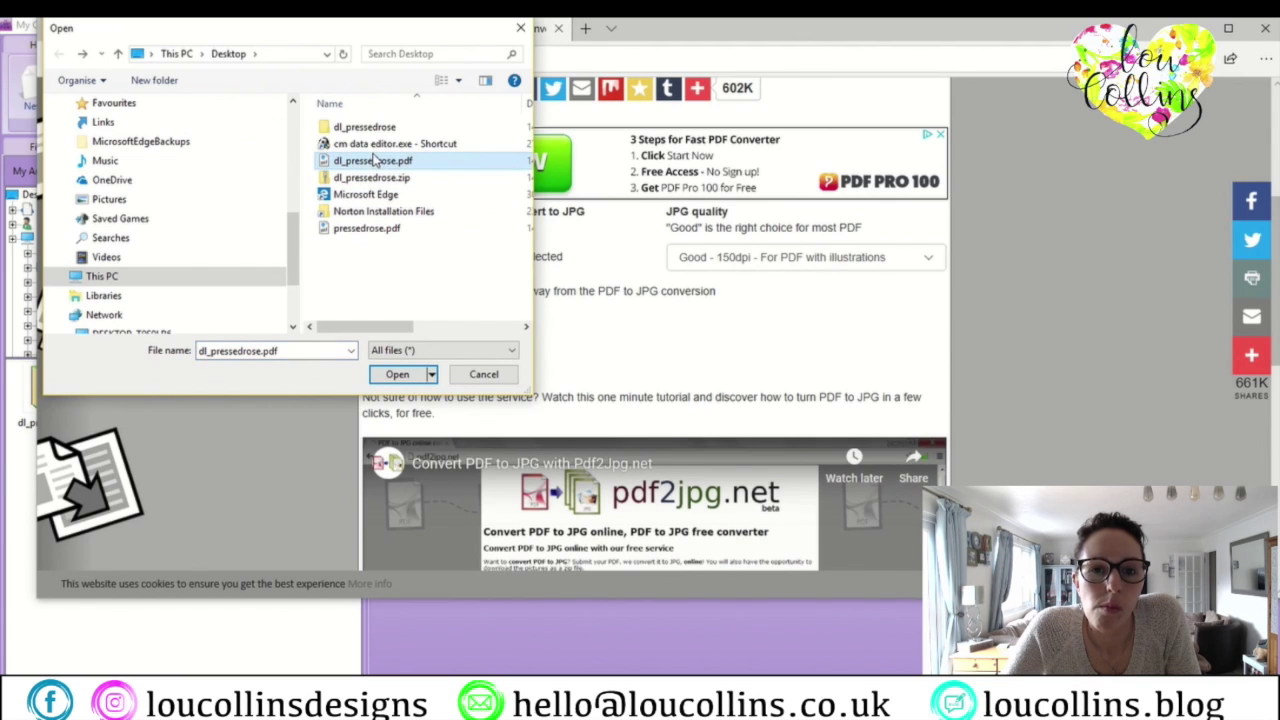
left_click(398, 373)
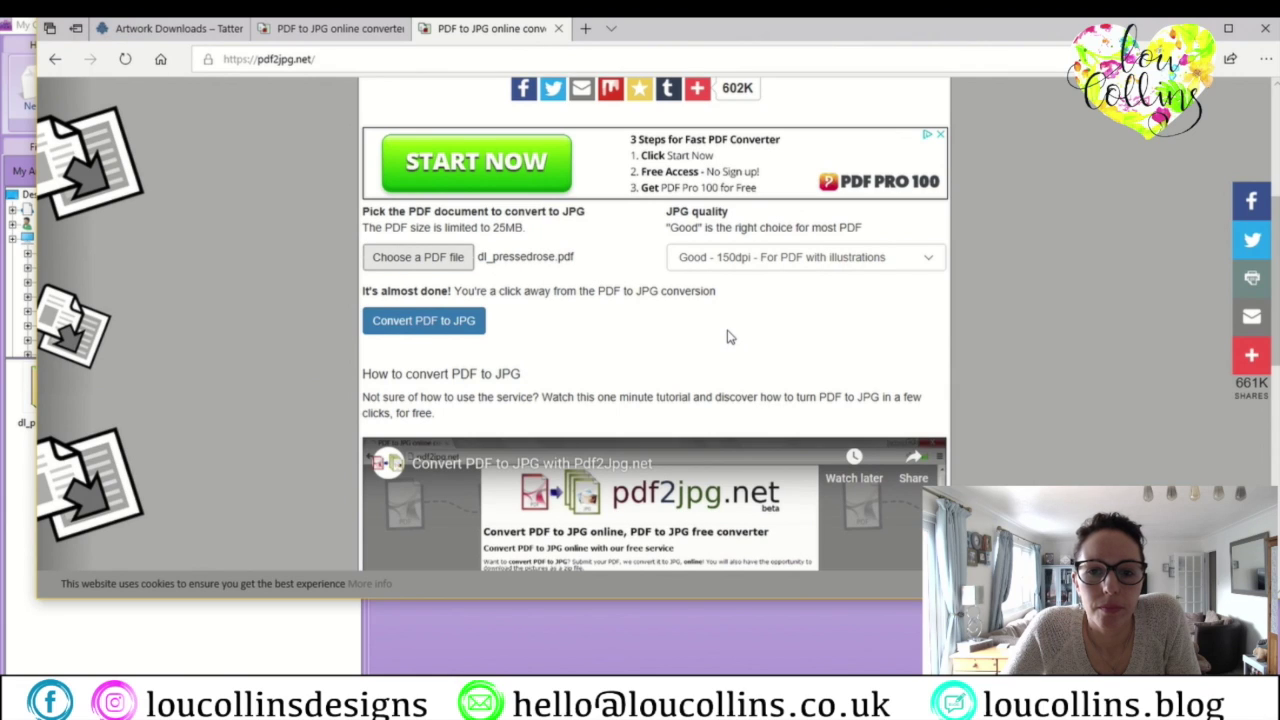
left_click(930, 258)
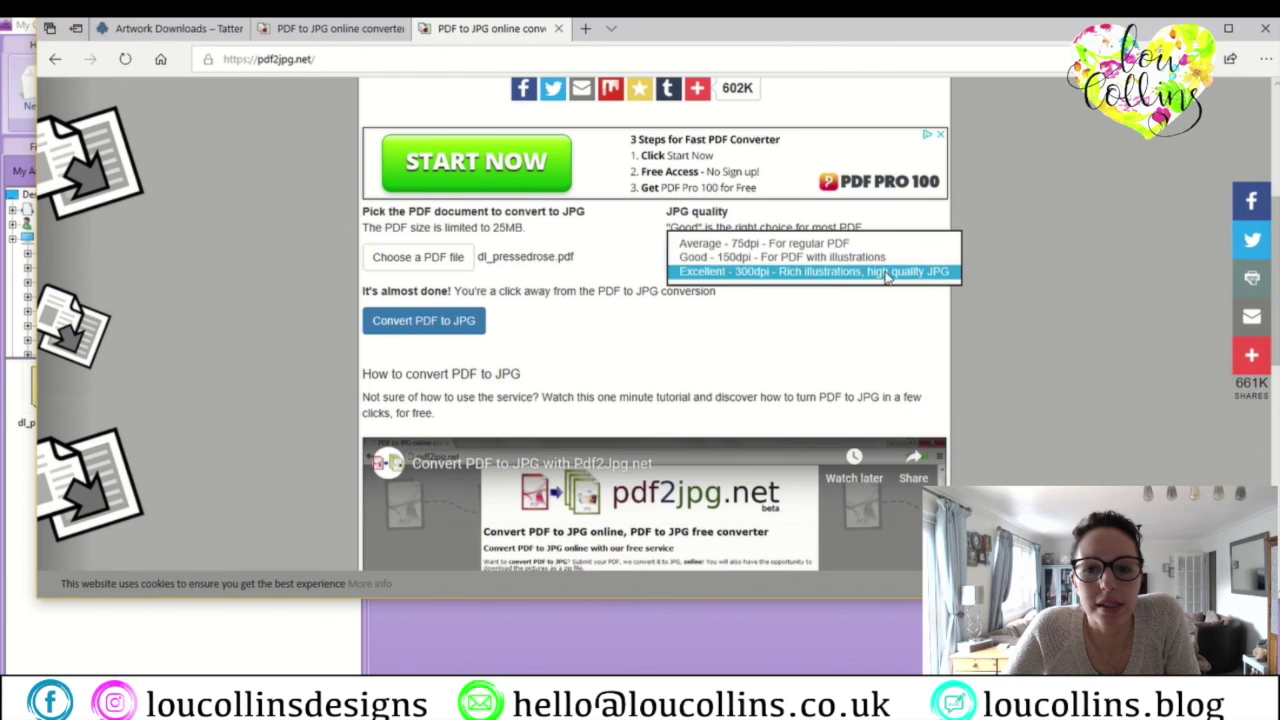
left_click(850, 274)
left_click(393, 322)
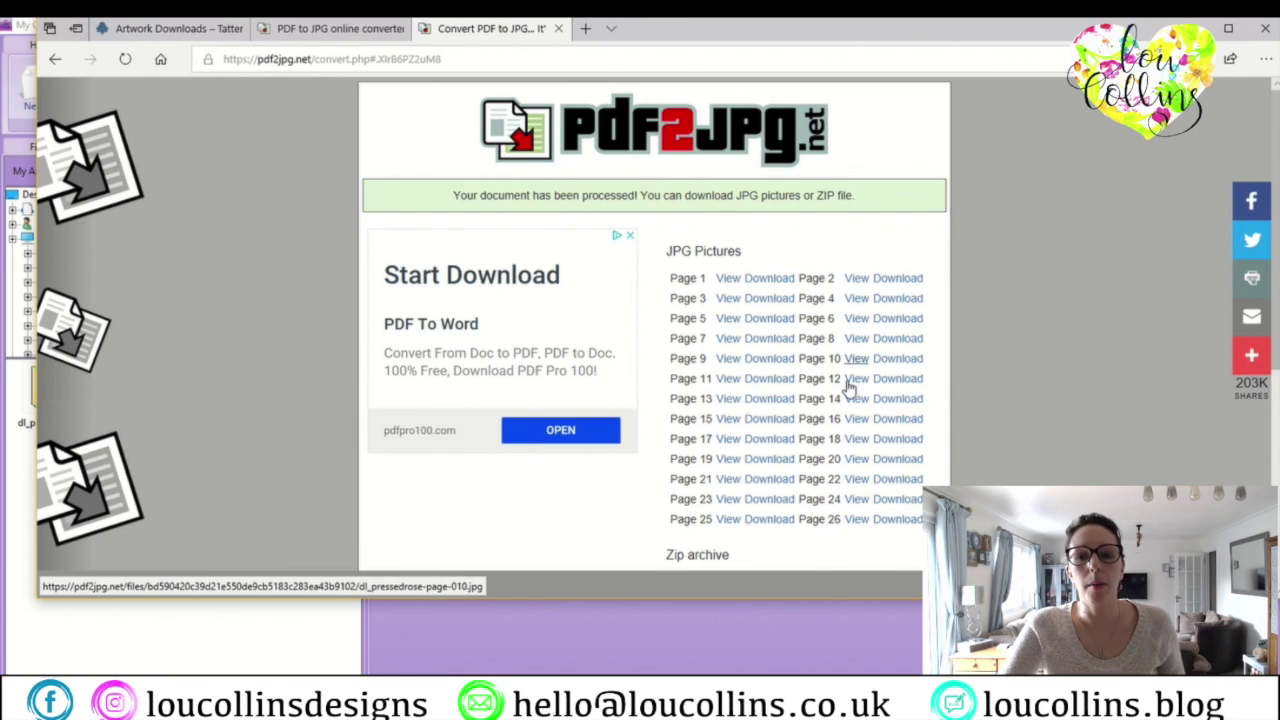
Preview the converted picture of page 1 and close the preview
left_click(730, 285)
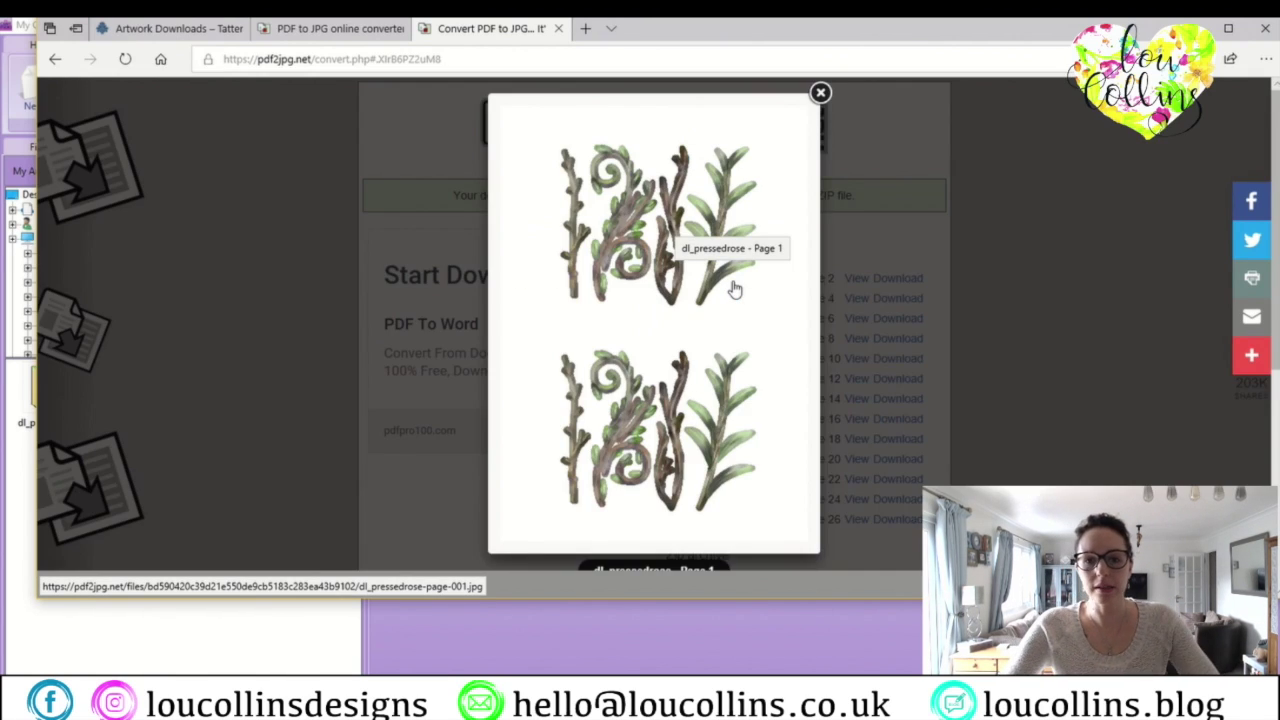
left_click(820, 93)
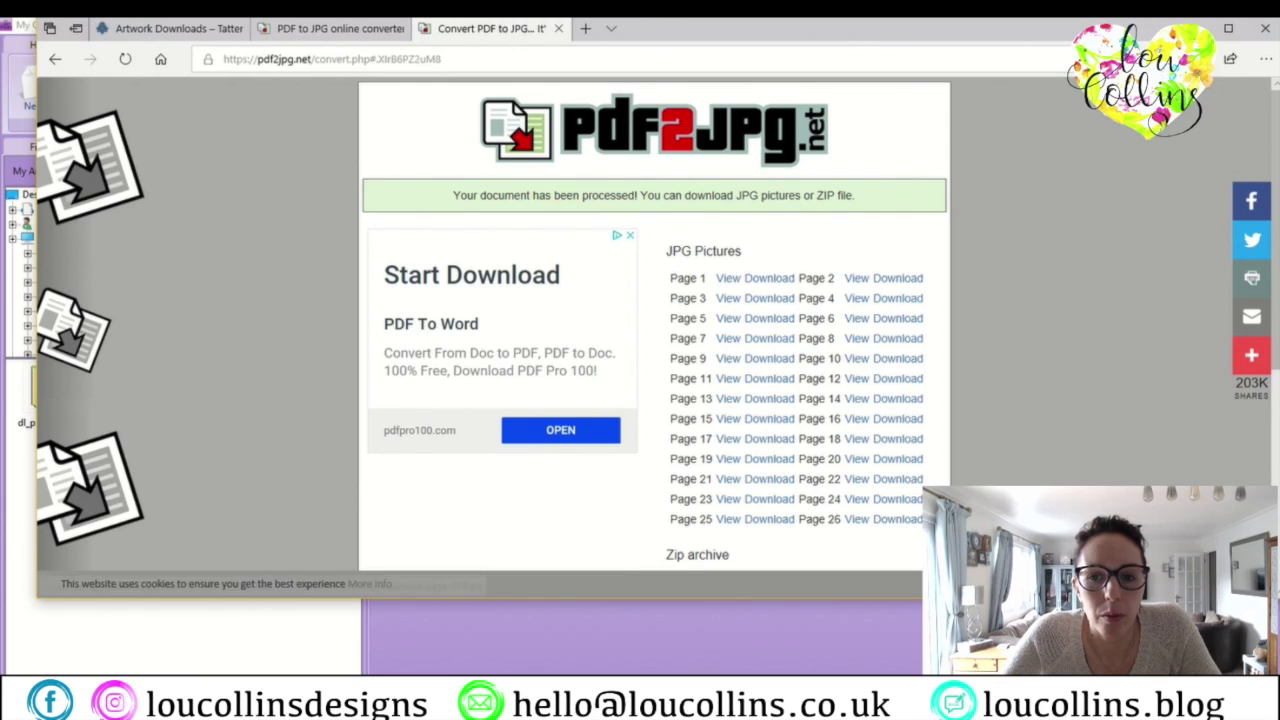
Download all converted pictures as a ZIP file and save it on the Desktop under the name PRESSED ROSE
scroll(654, 320, "down", 3)
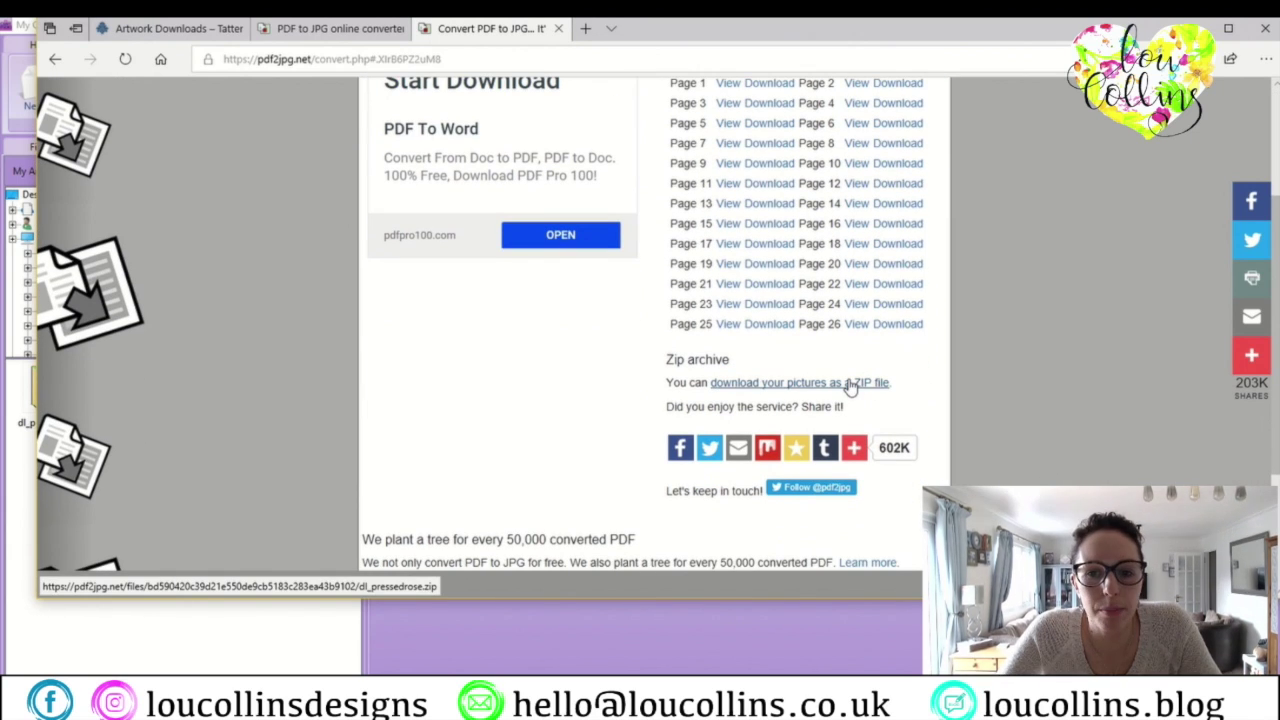
left_click(834, 384)
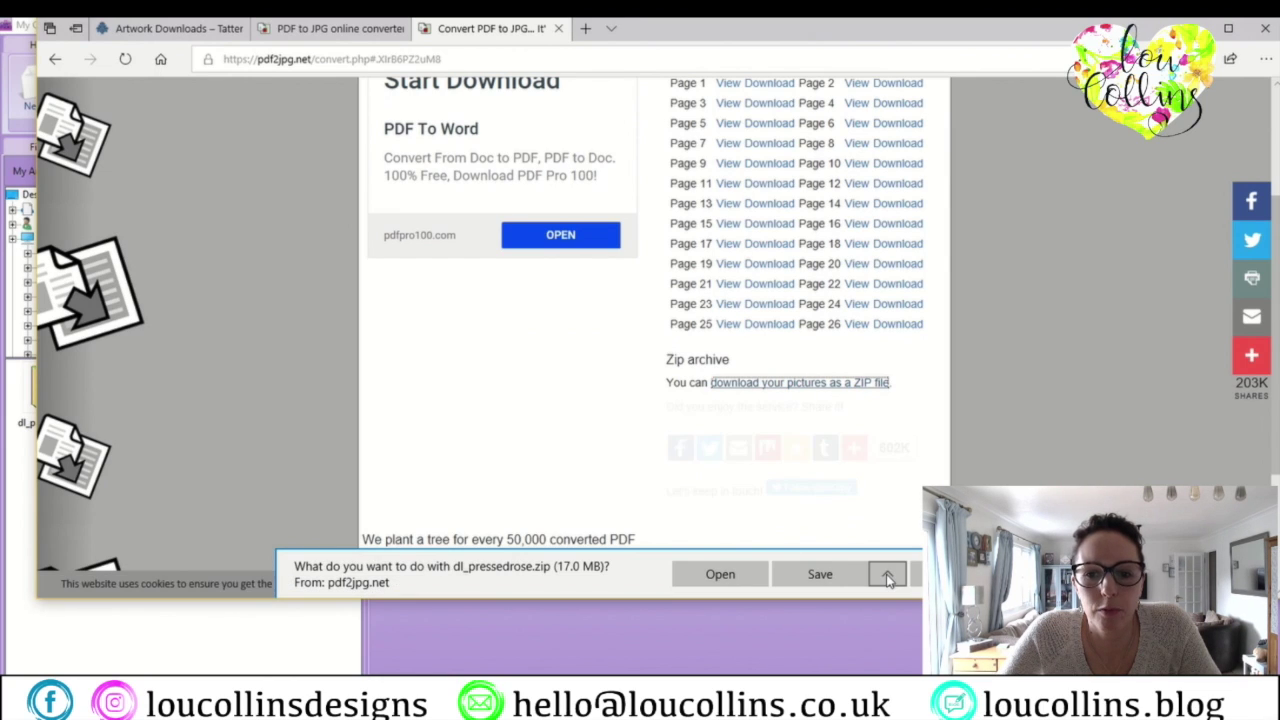
left_click(887, 575)
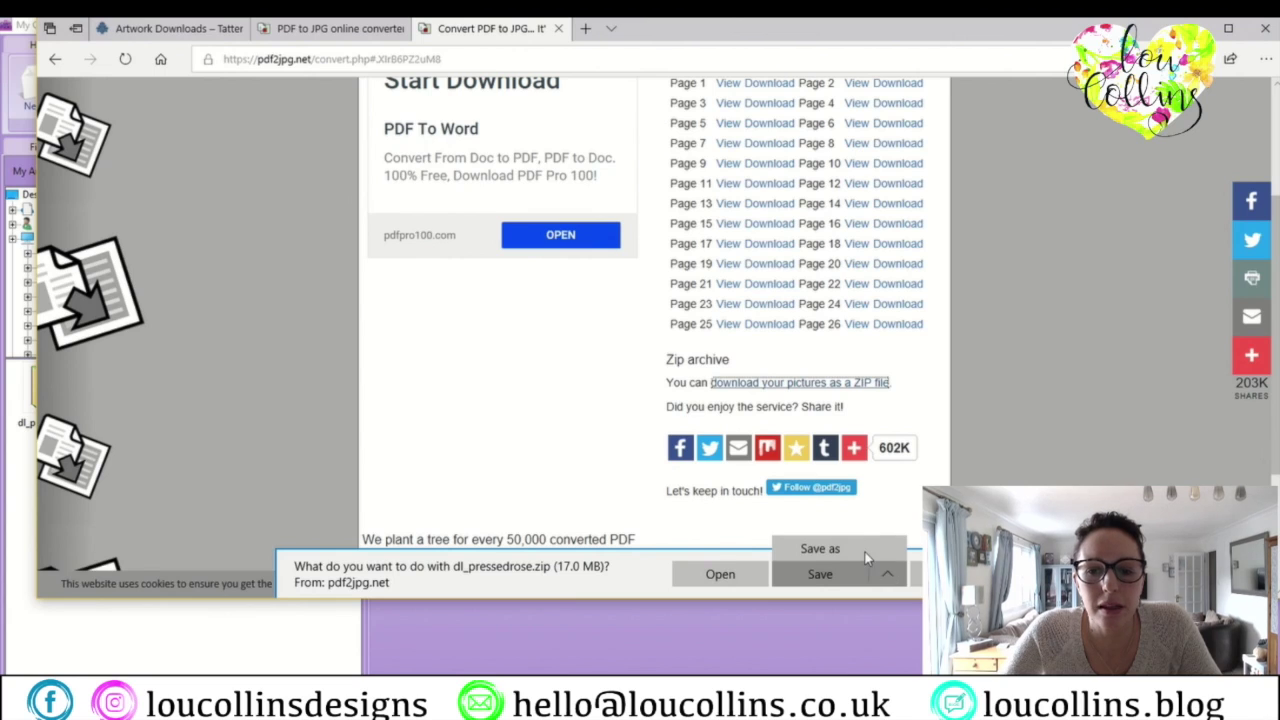
left_click(851, 549)
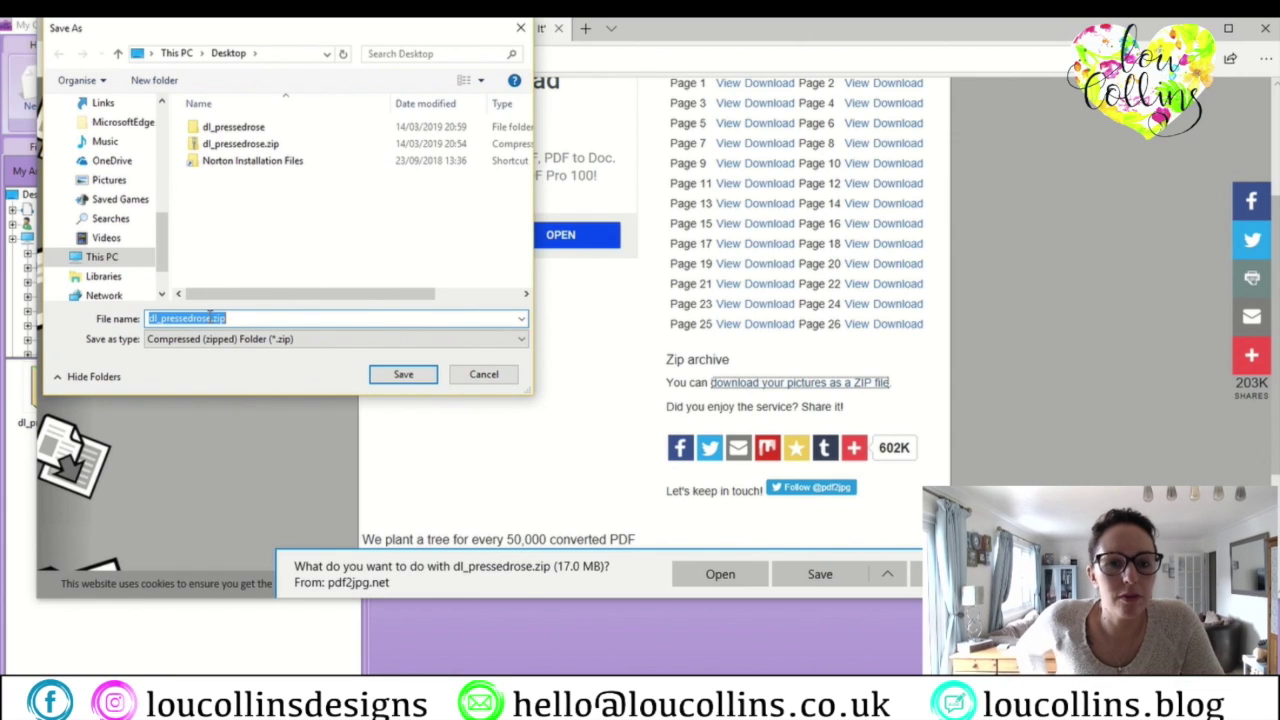
right_click(229, 318)
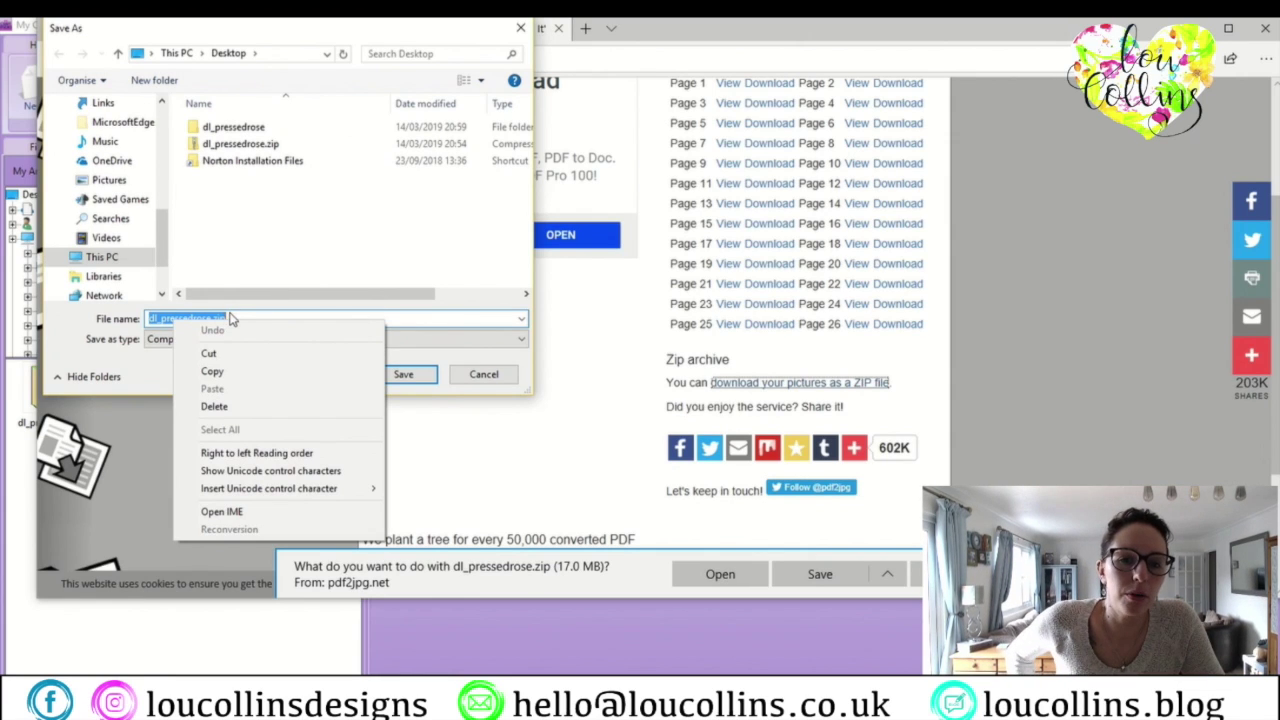
left_click(238, 318)
left_click_drag(238, 318, 145, 318)
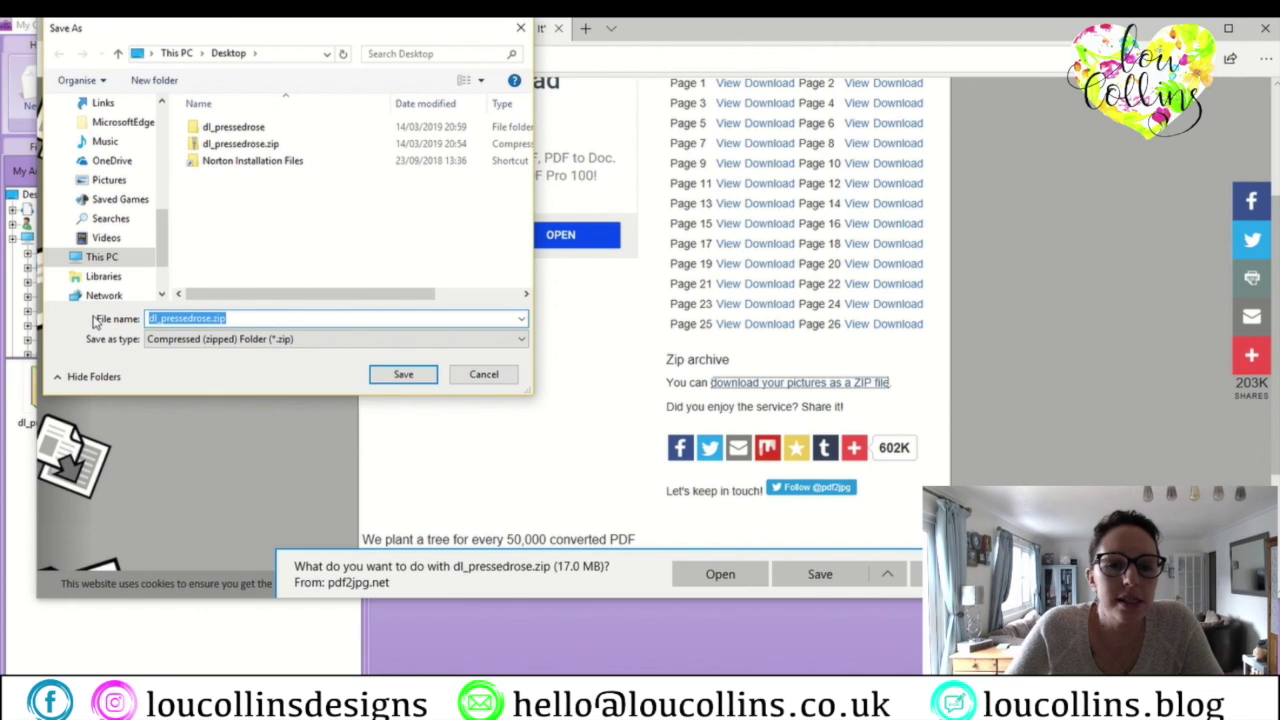
type("pRESSED ROSE")
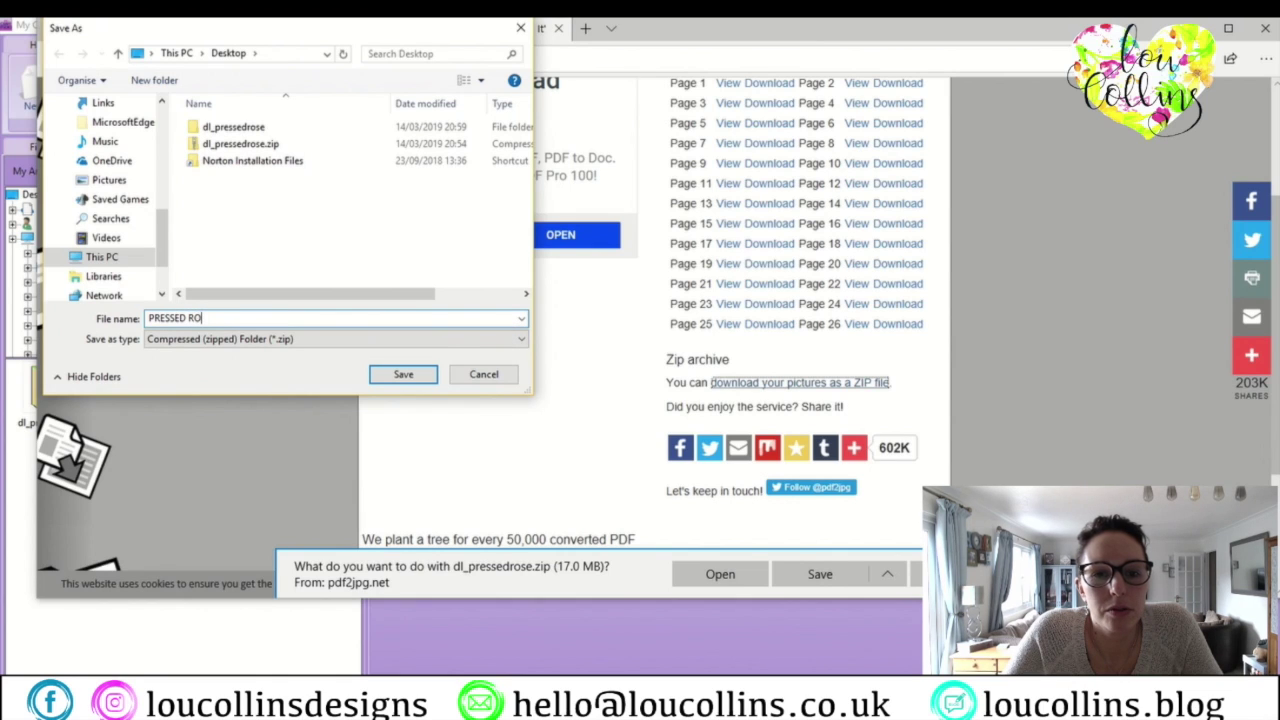
left_click(401, 374)
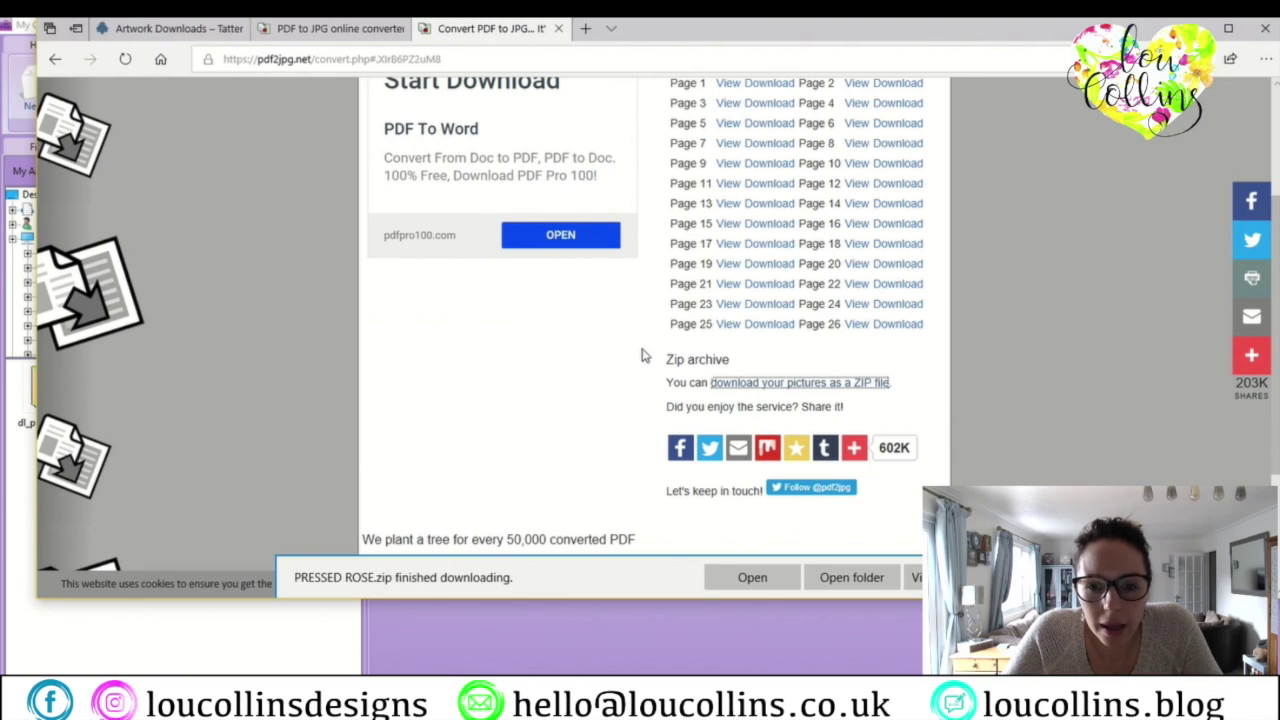
Close the browser and select PRESSED ROSE.zip in the Desktop folder in File Explorer
mouse_move(853, 447)
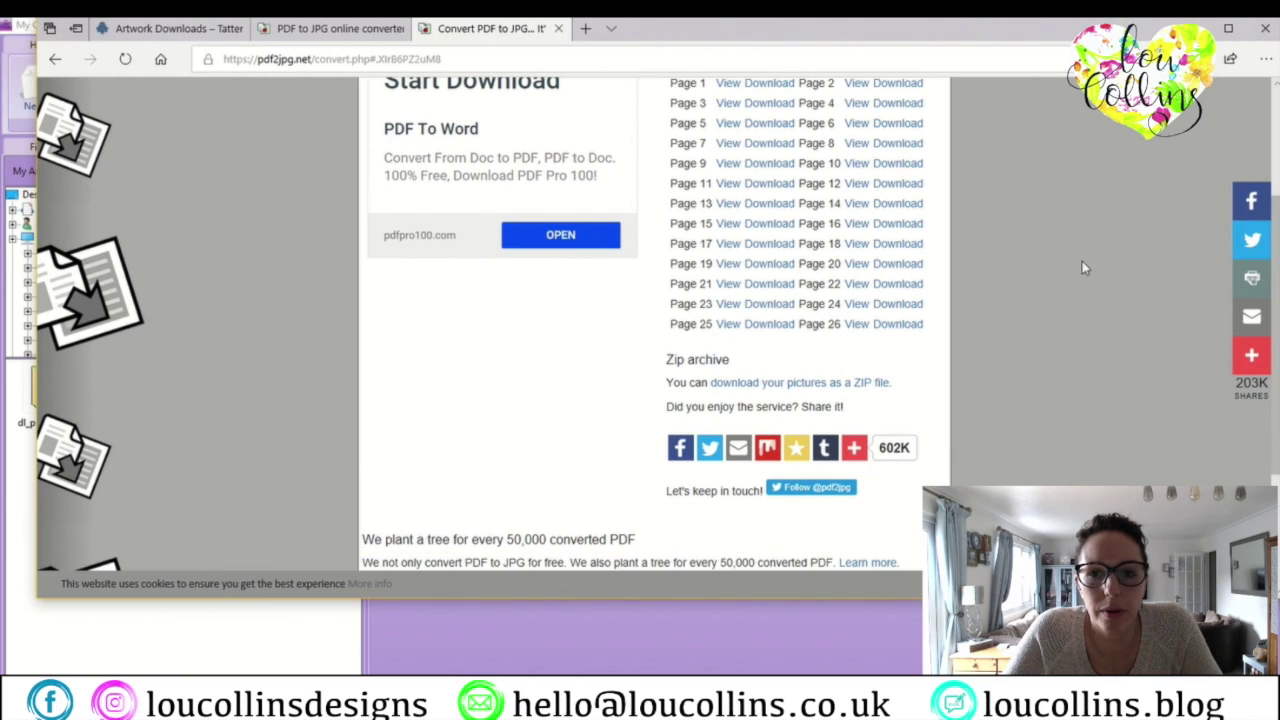
left_click(1266, 31)
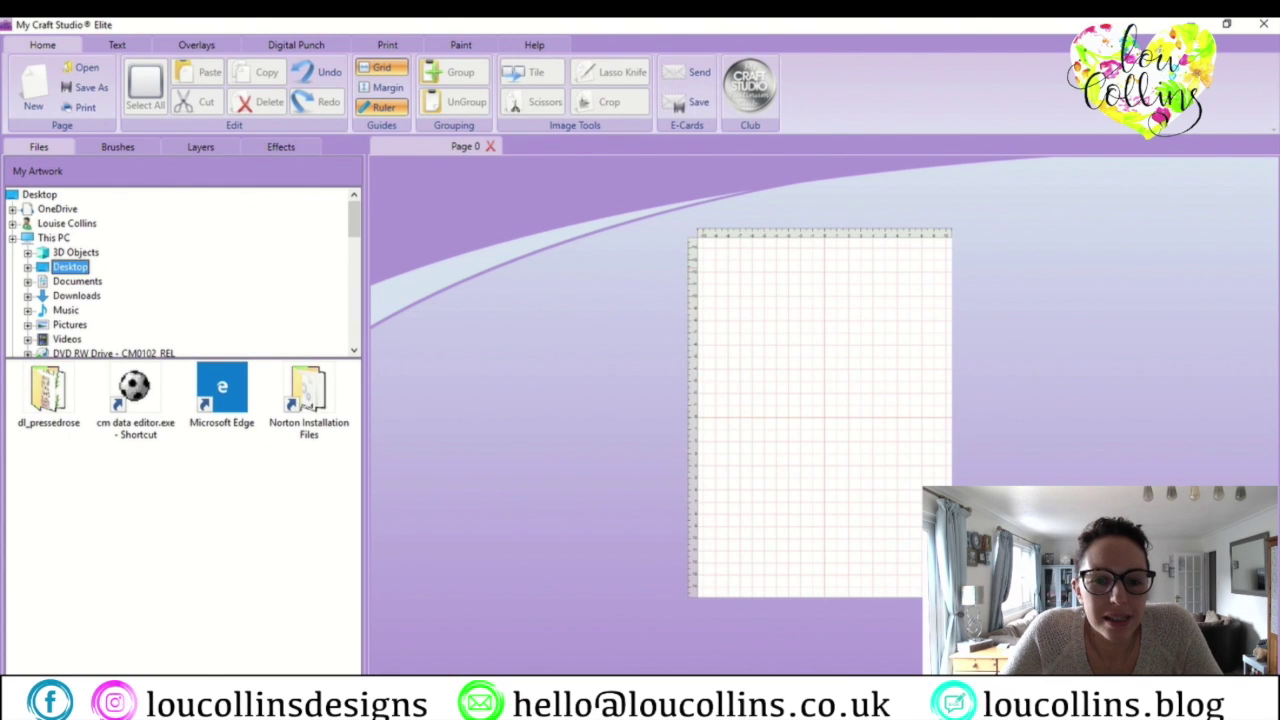
key("super")
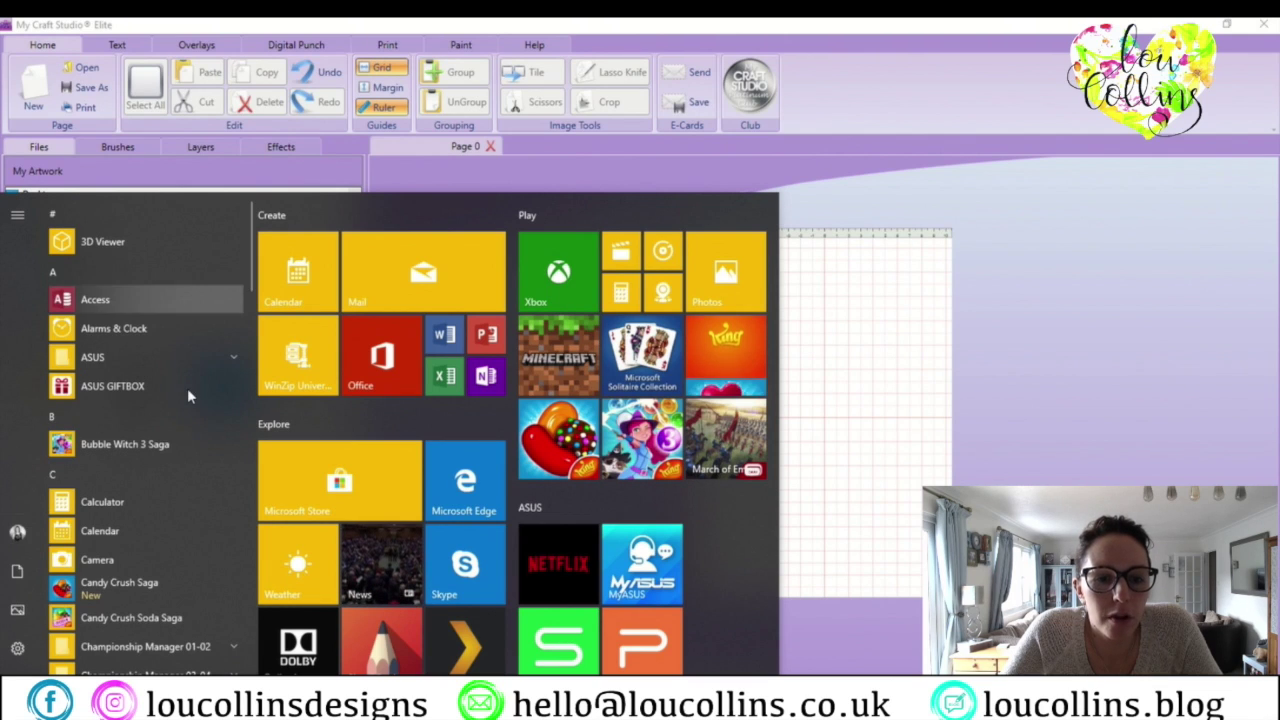
left_click(16, 572)
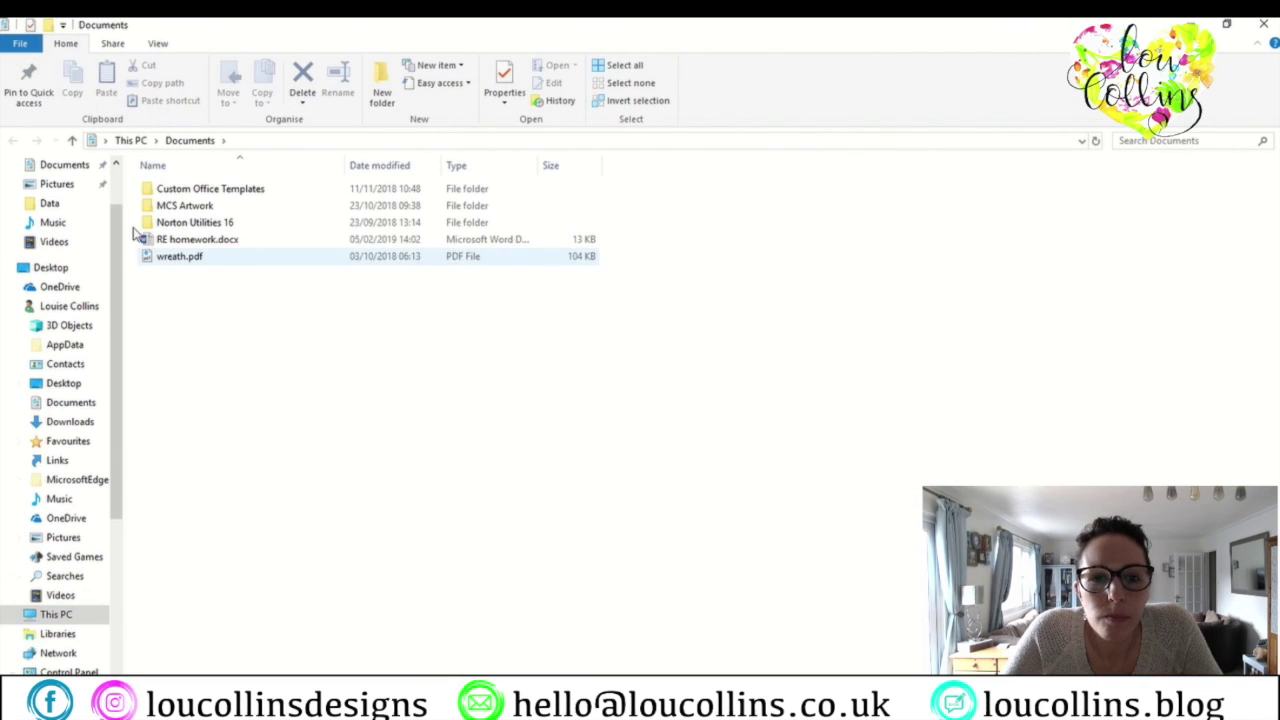
scroll(100, 230, "down", 1)
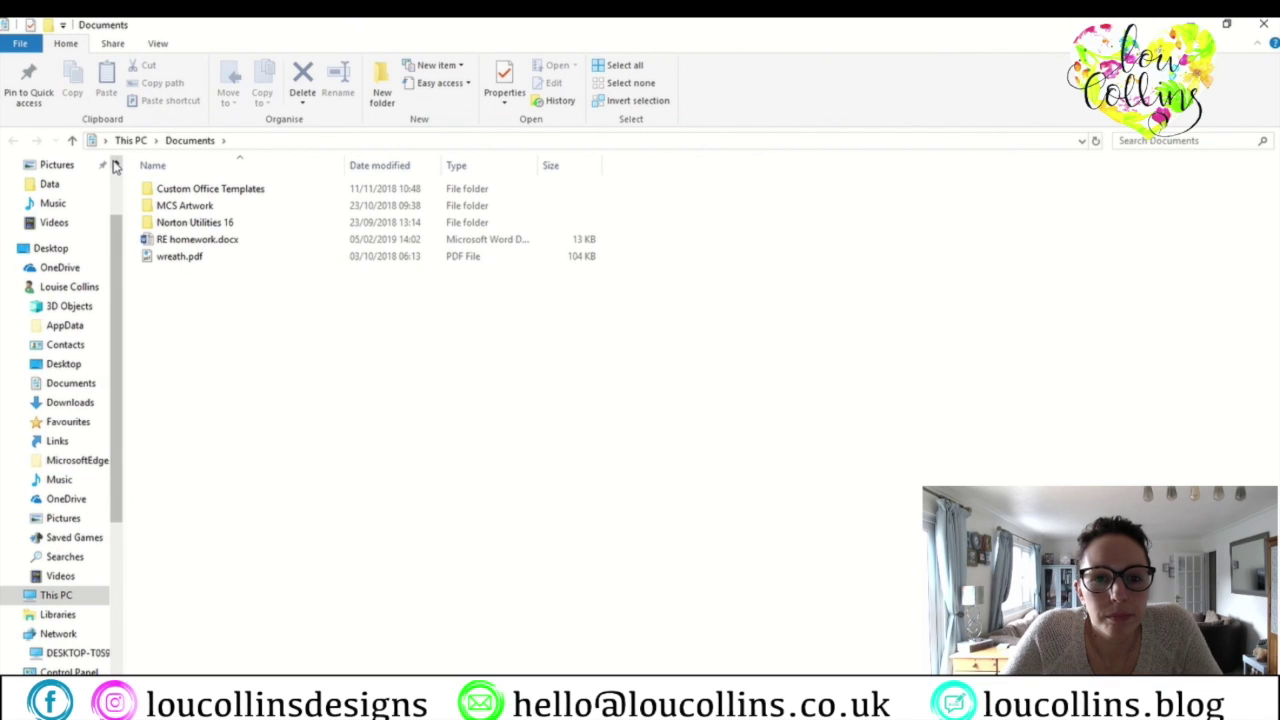
scroll(115, 167, "up", 2)
left_click(70, 192)
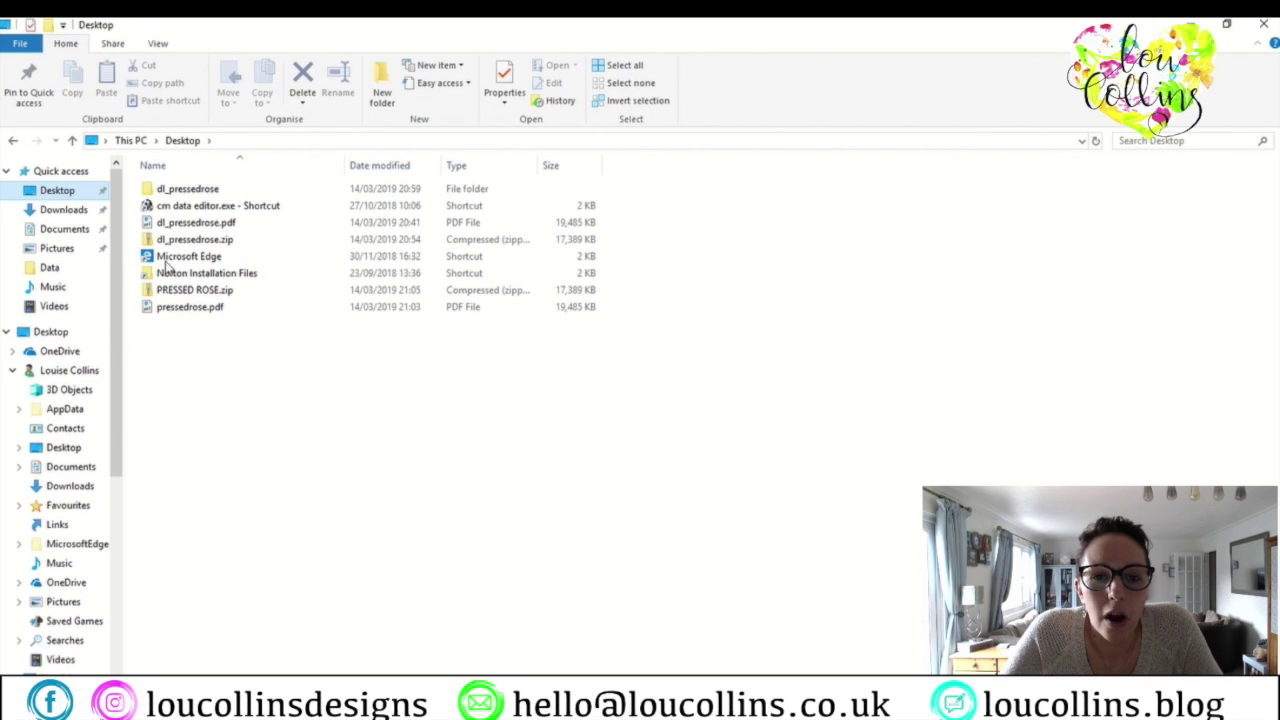
left_click(199, 294)
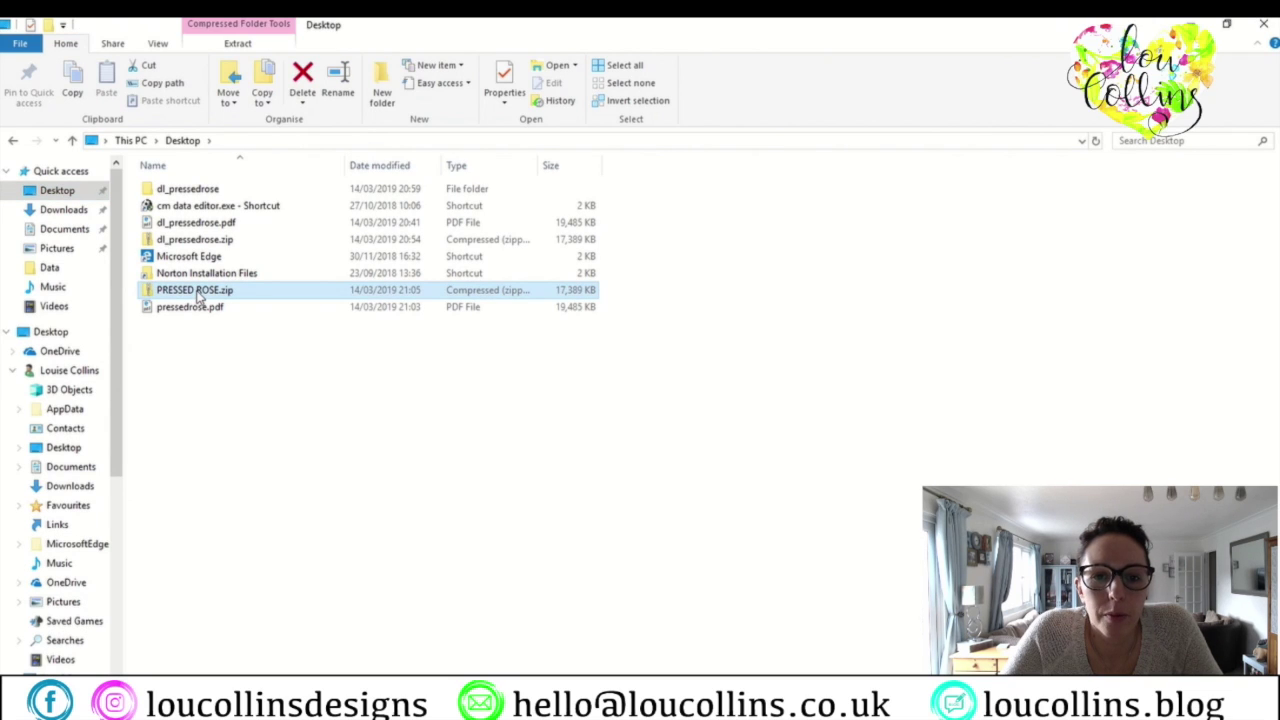
Extract all files from PRESSED ROSE.zip to a PRESSED ROSE folder on the Desktop and close the extracted folder's window
left_click(229, 46)
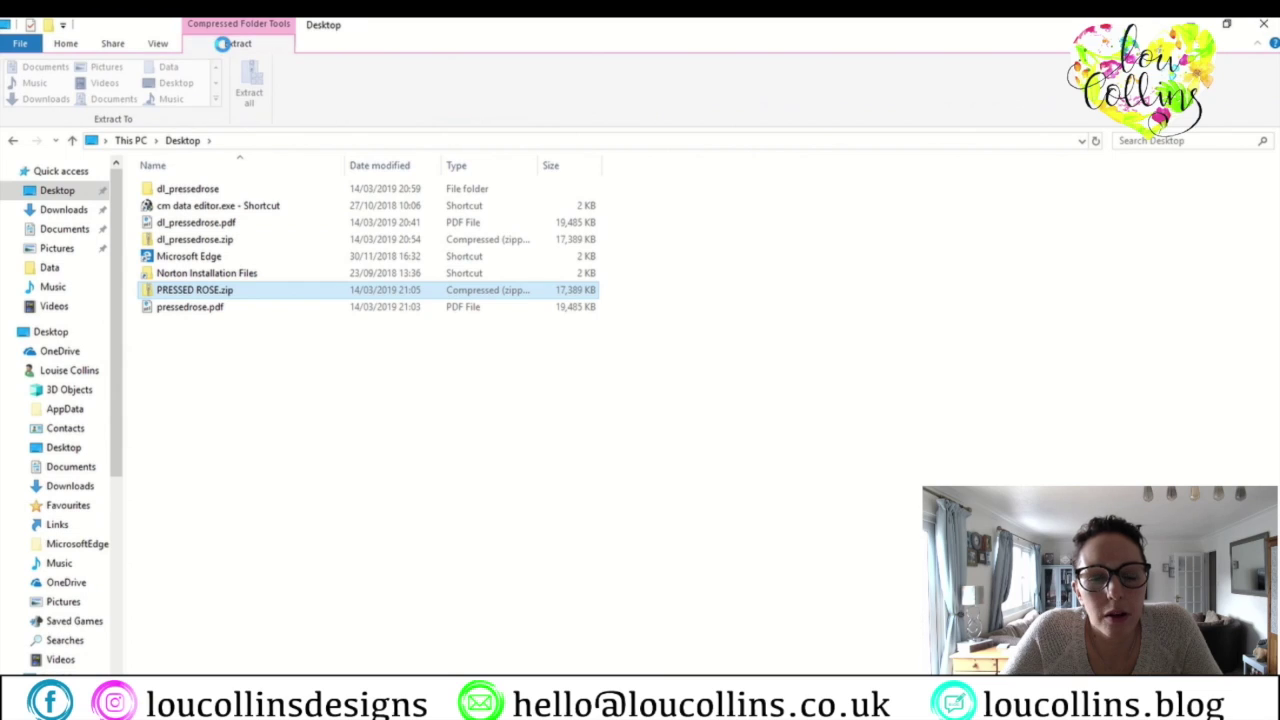
left_click(252, 93)
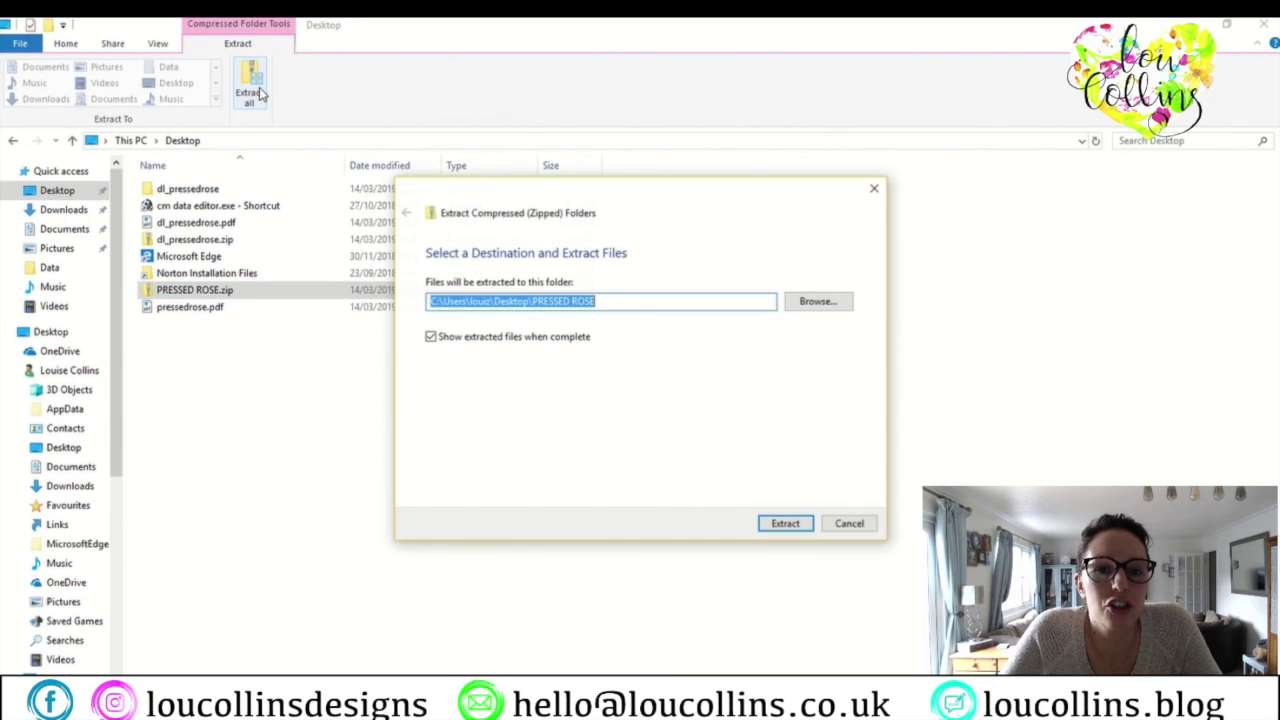
left_click(786, 524)
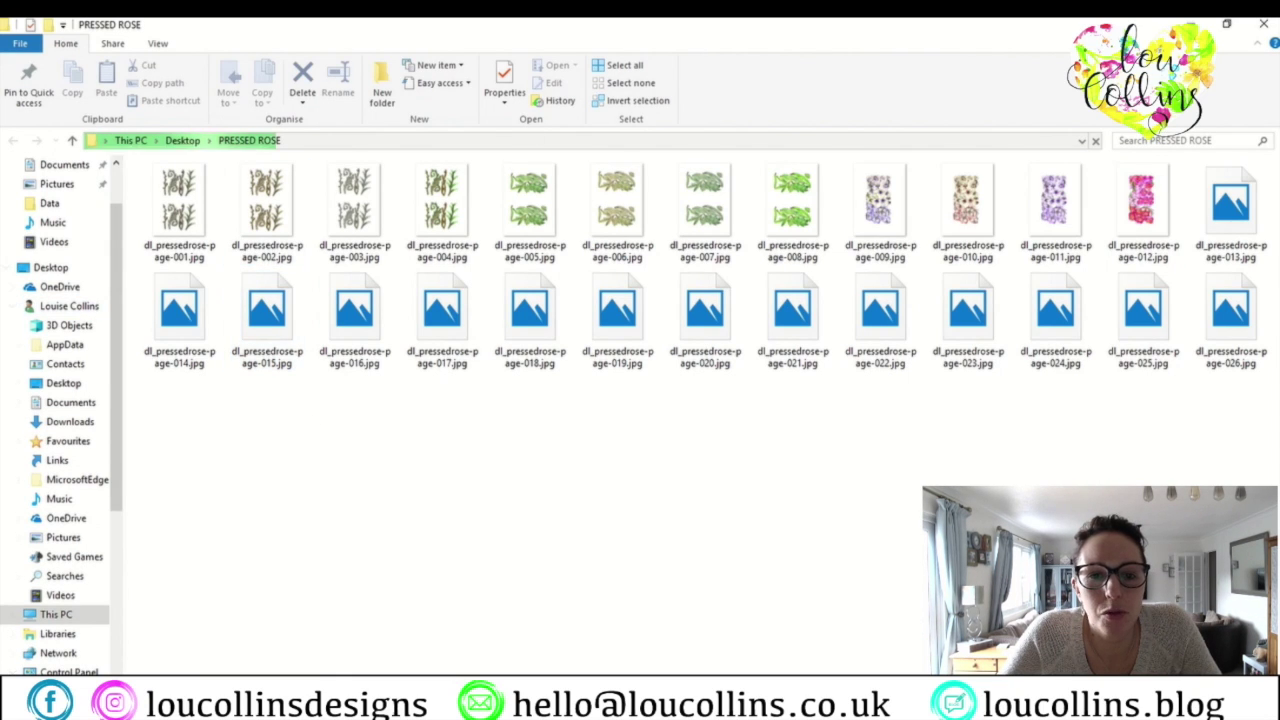
left_click(1263, 25)
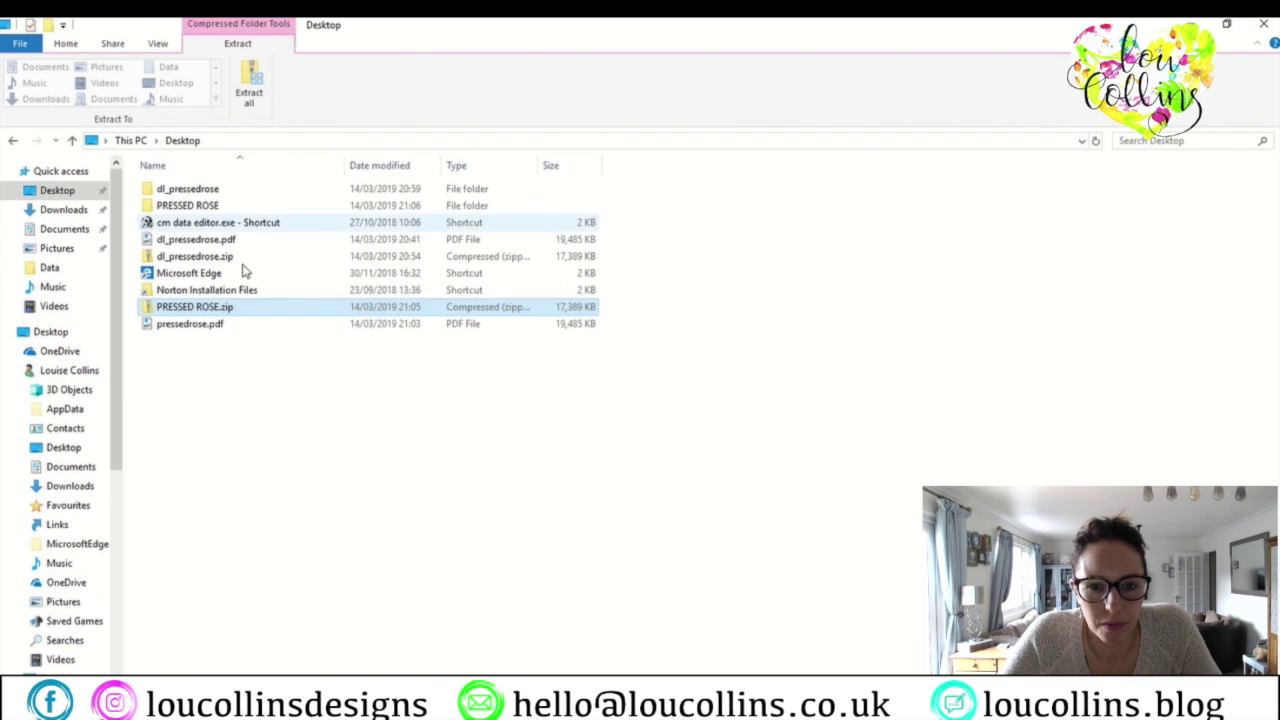
Delete PRESSED ROSE.zip and pressedrose.pdf from the Desktop and close File Explorer
right_click(204, 310)
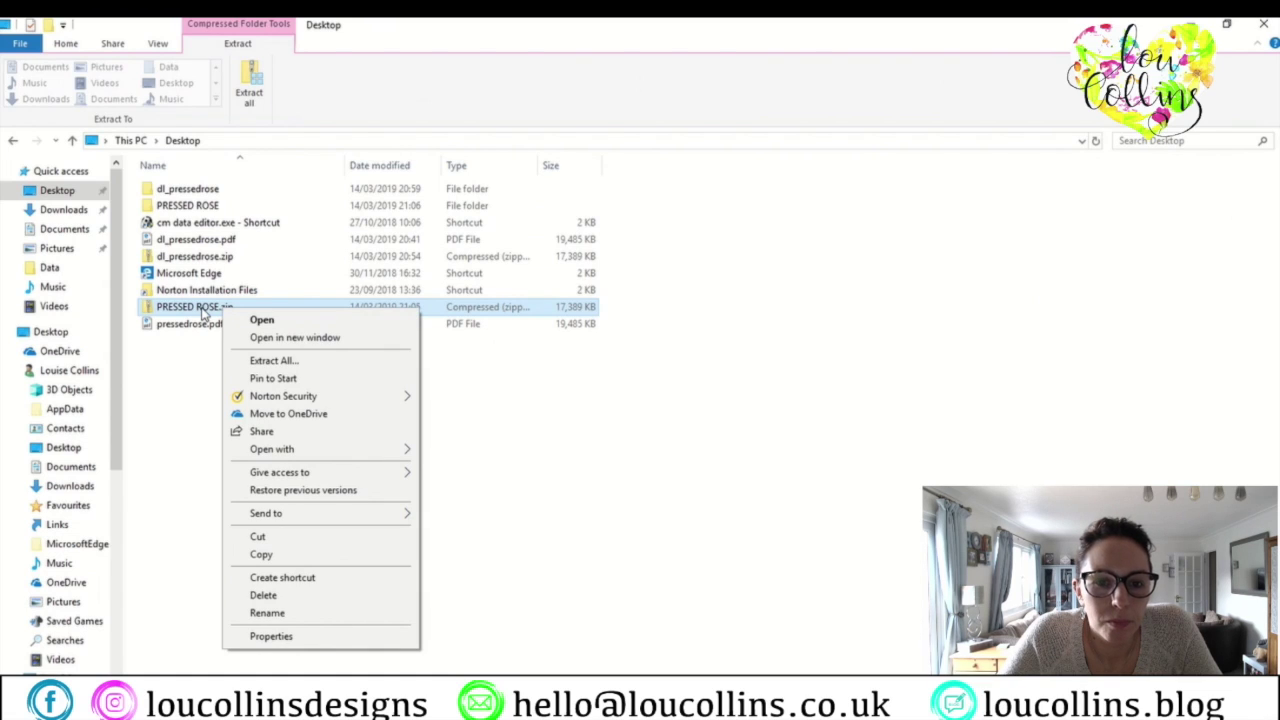
left_click(287, 597)
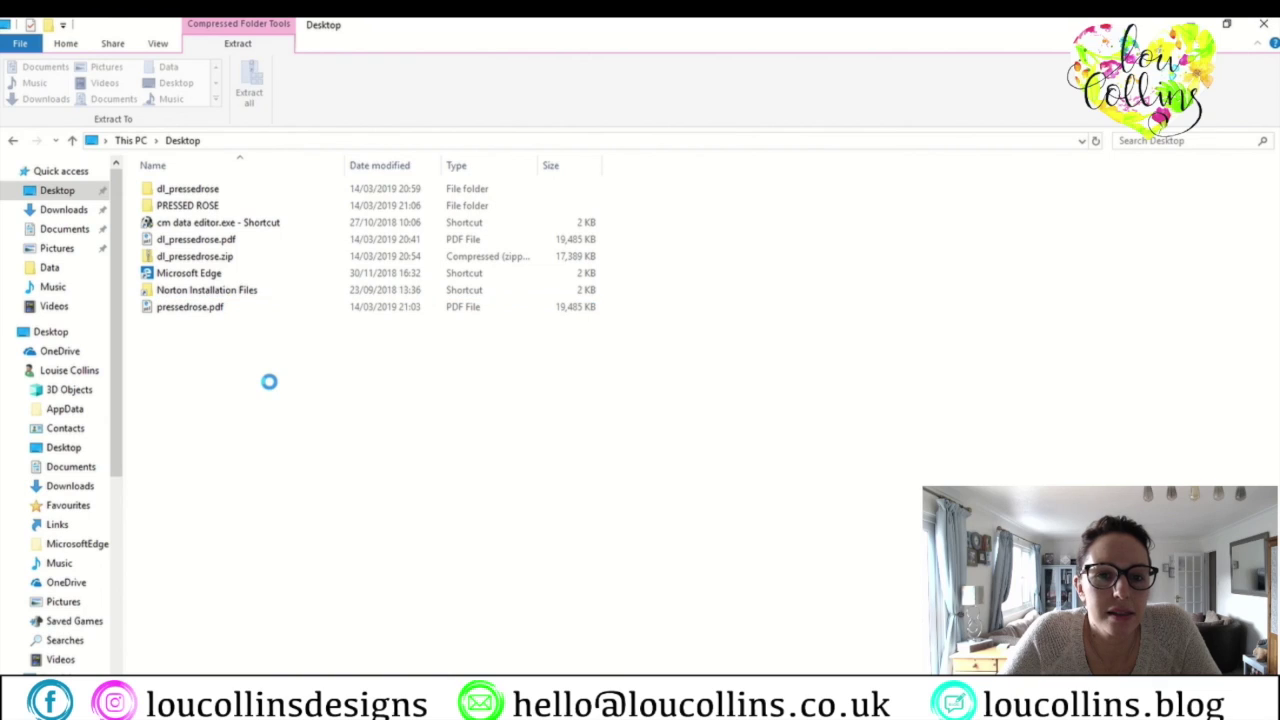
left_click(212, 308)
right_click(213, 308)
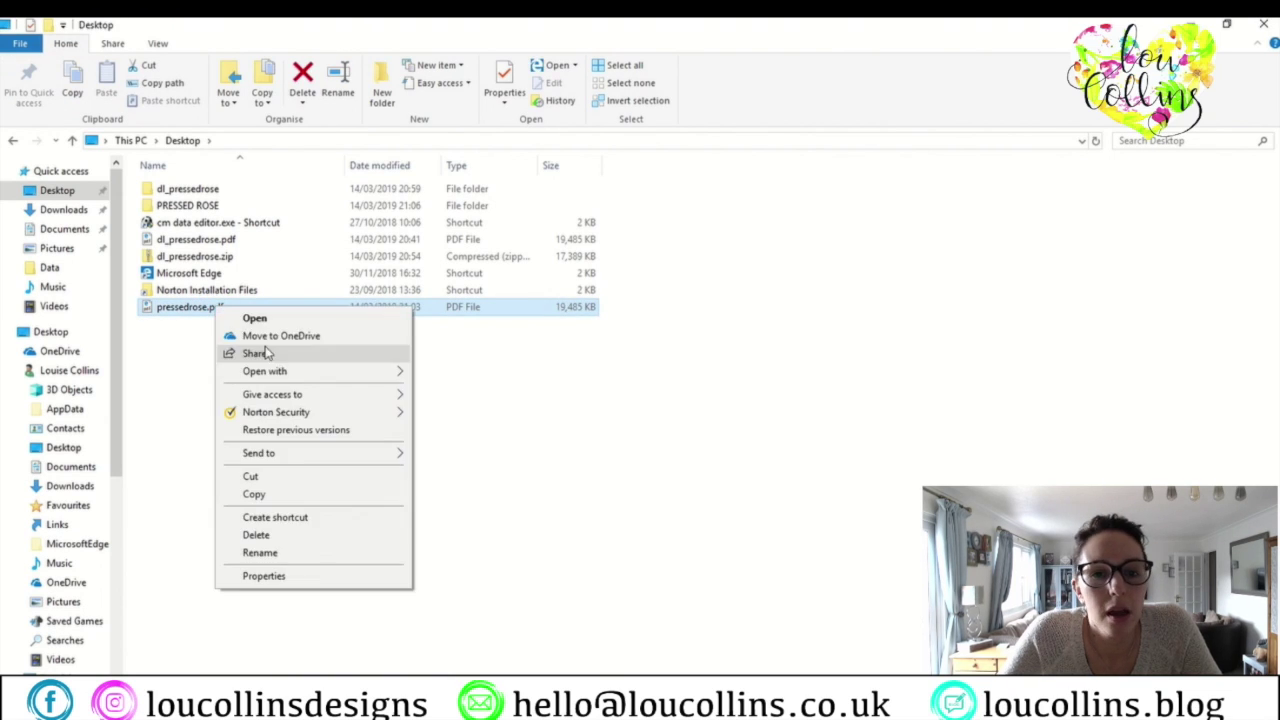
left_click(256, 535)
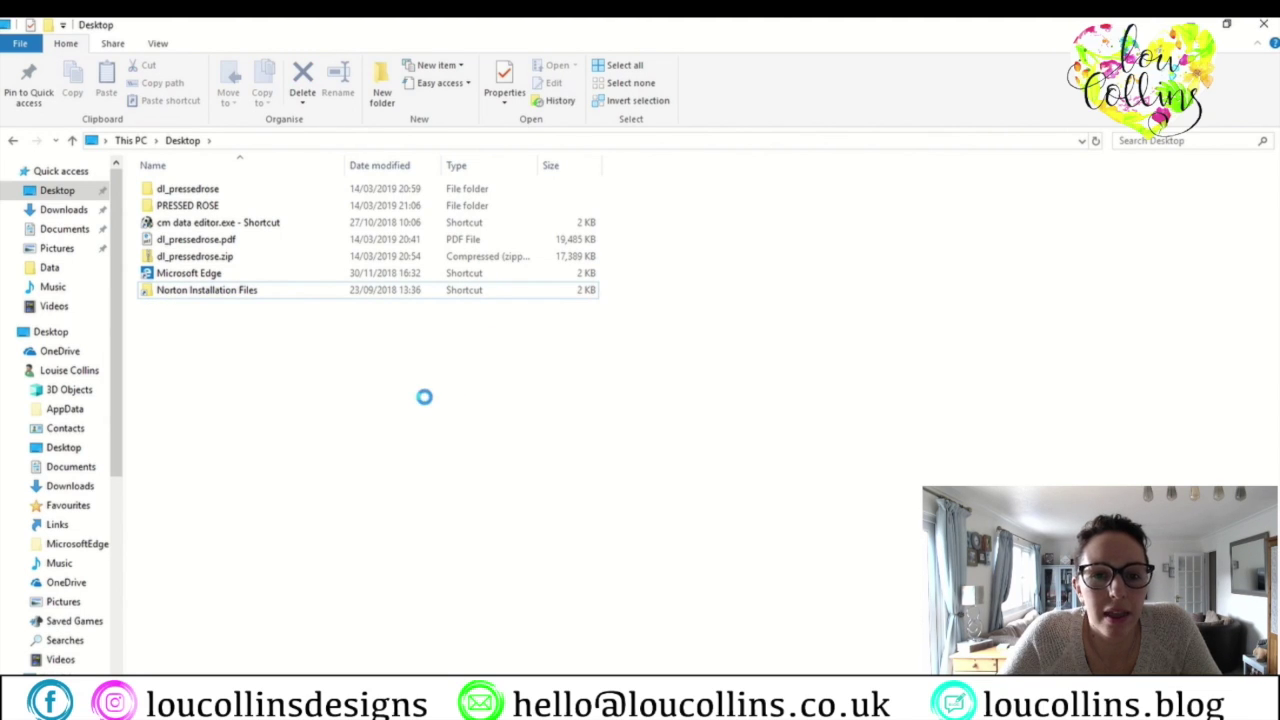
left_click(1265, 25)
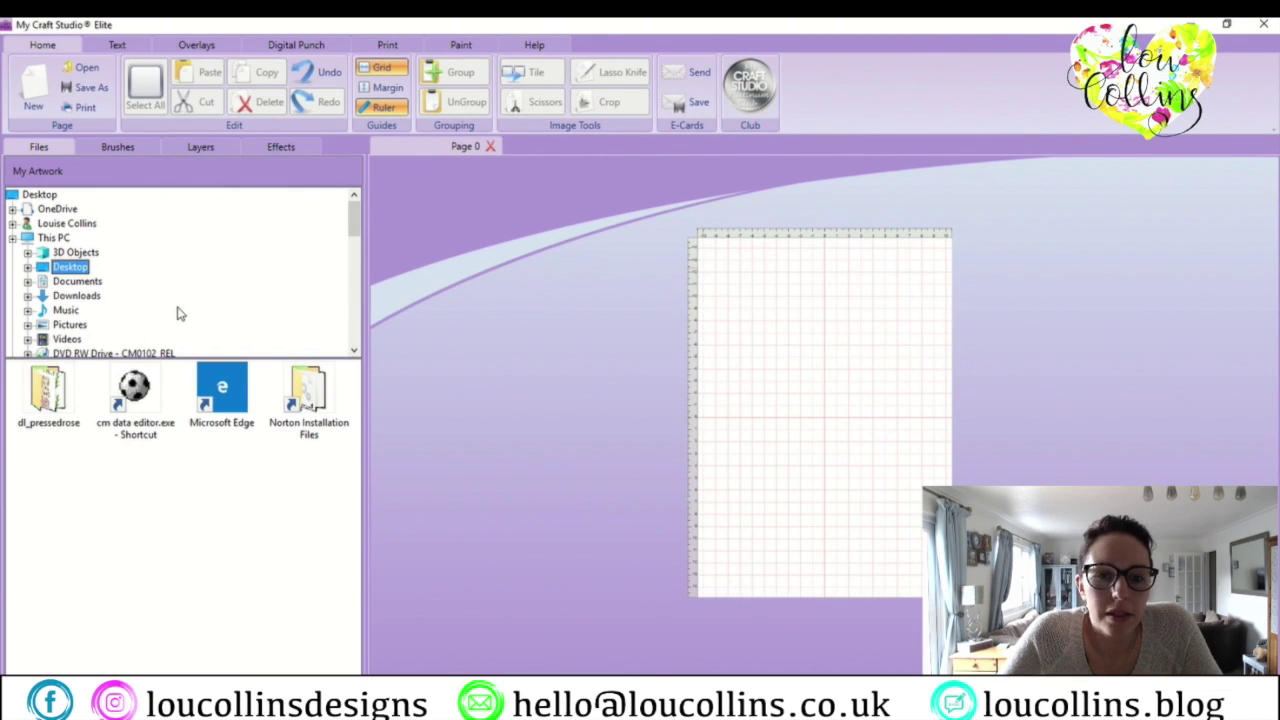
In My Craft Studio Elite, place dl_pressedrose-page-016.jpg from the Desktop's PRESSED ROSE folder on the blank page and align it with the page edges
left_click(28, 268)
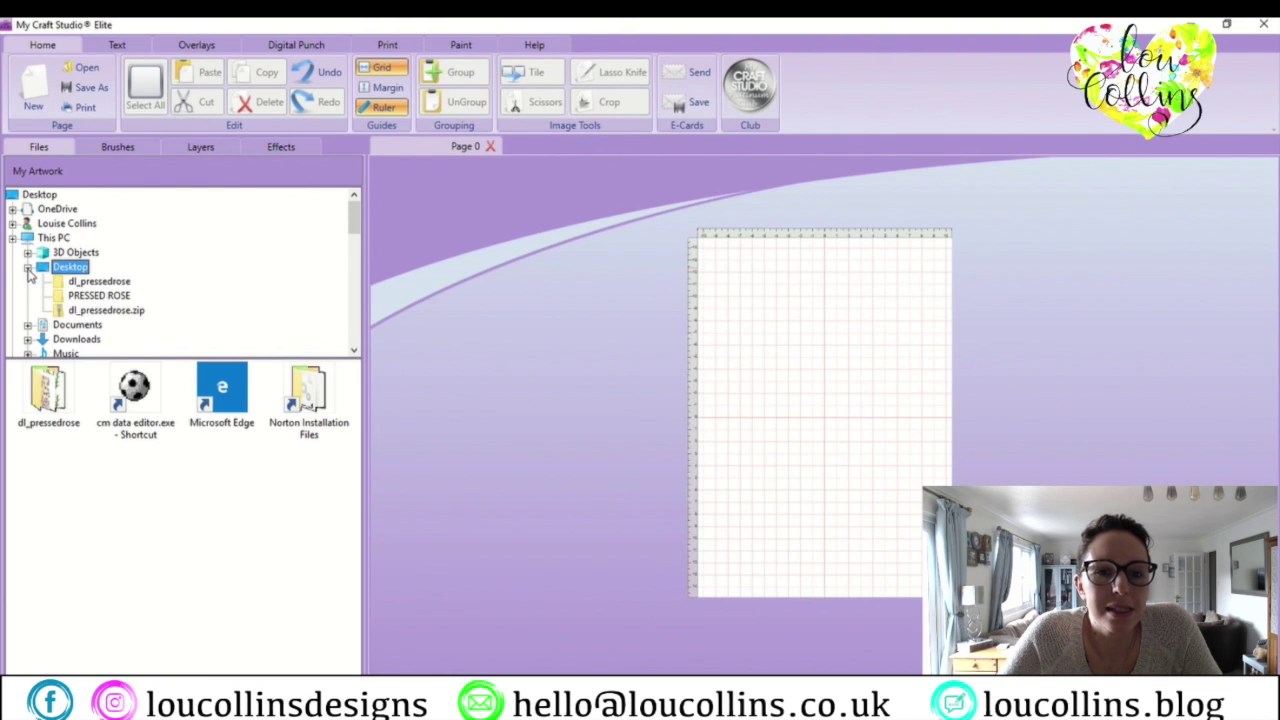
left_click(93, 296)
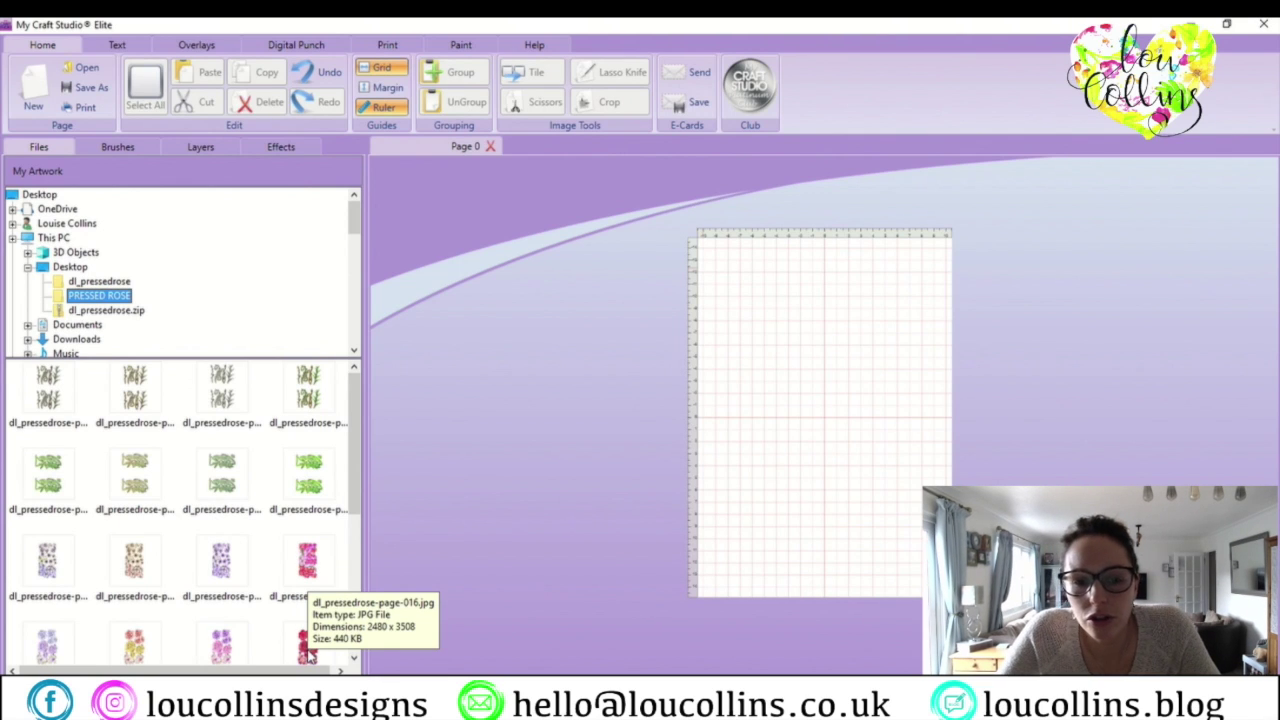
left_click_drag(309, 652, 578, 512)
left_click_drag(678, 424, 713, 280)
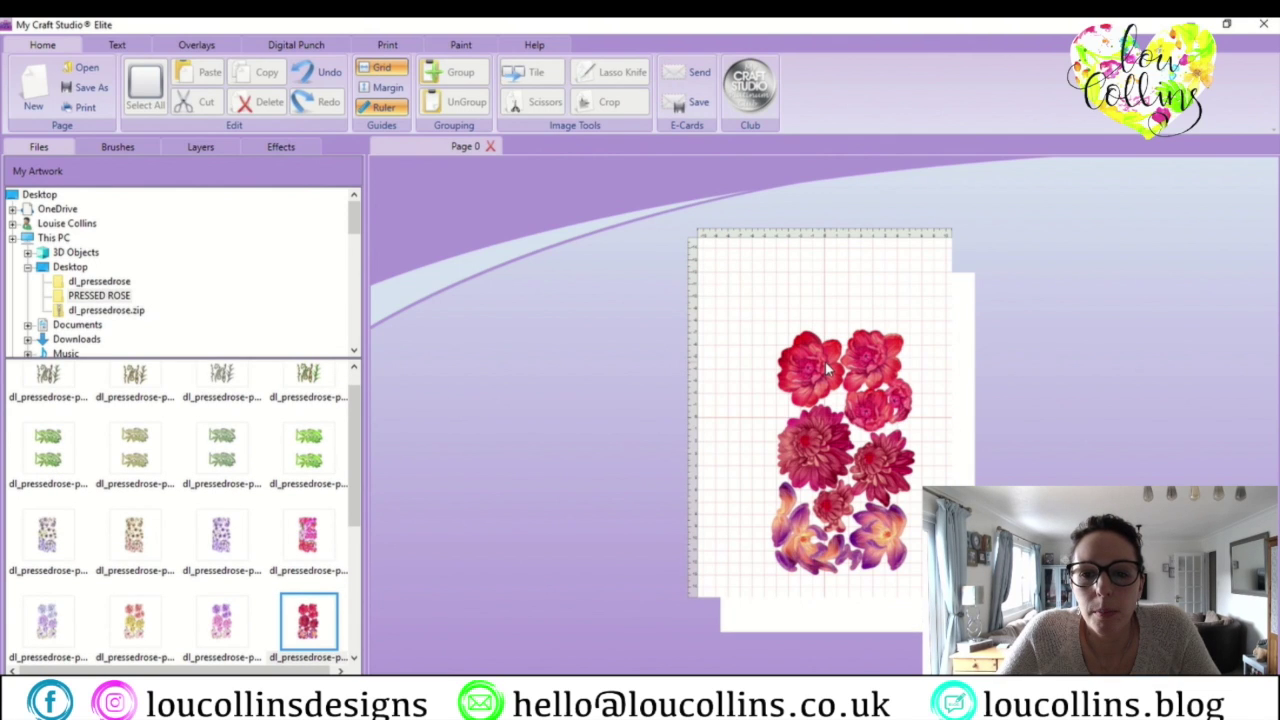
left_click_drag(827, 370, 801, 334)
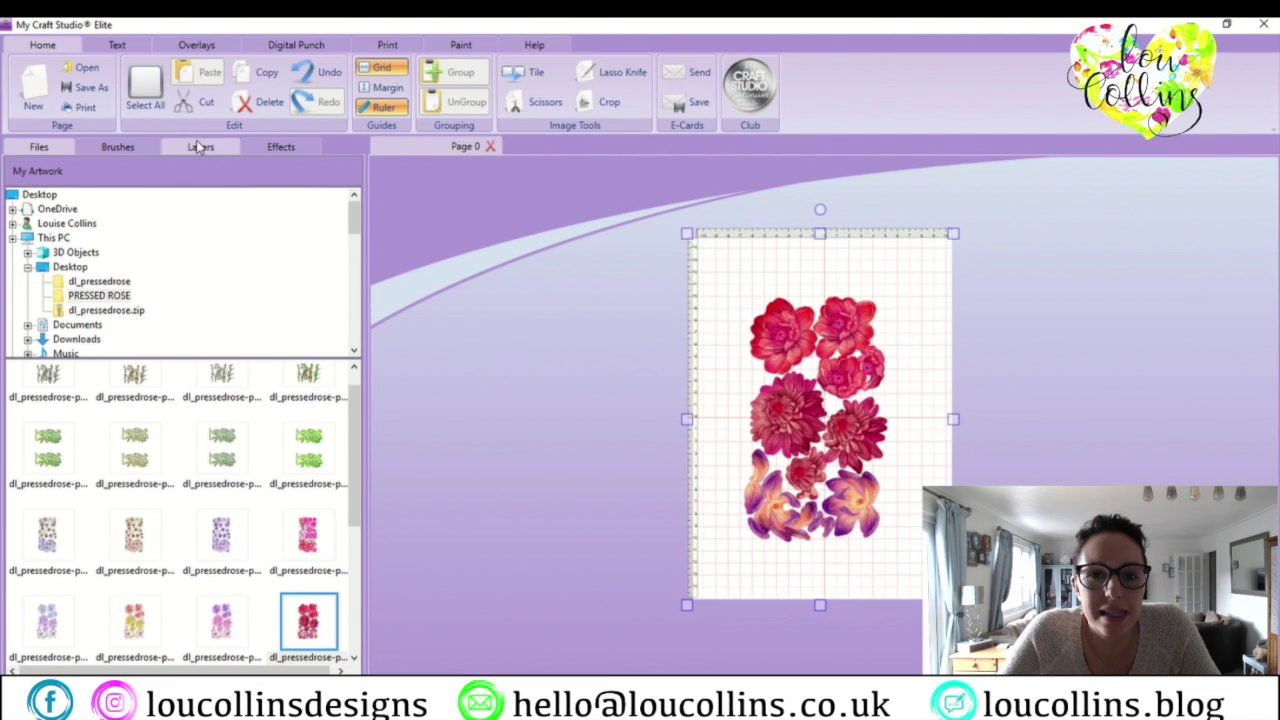
Recolour the placed flower sheet by trying the Hue and Rainbow effects, leaving Hue at 0 and Rainbow at 47
left_click(266, 148)
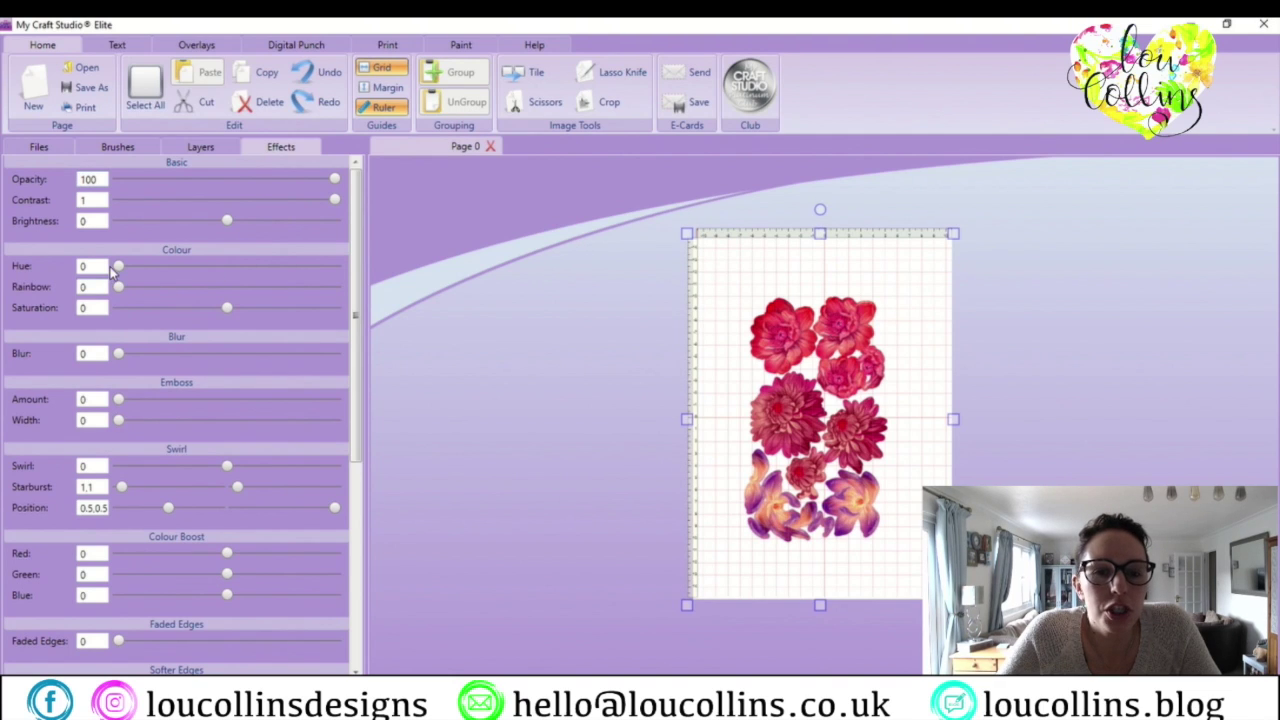
mouse_move(118, 268)
left_mouse_down()
mouse_move(320, 262)
mouse_move(99, 272)
left_mouse_up()
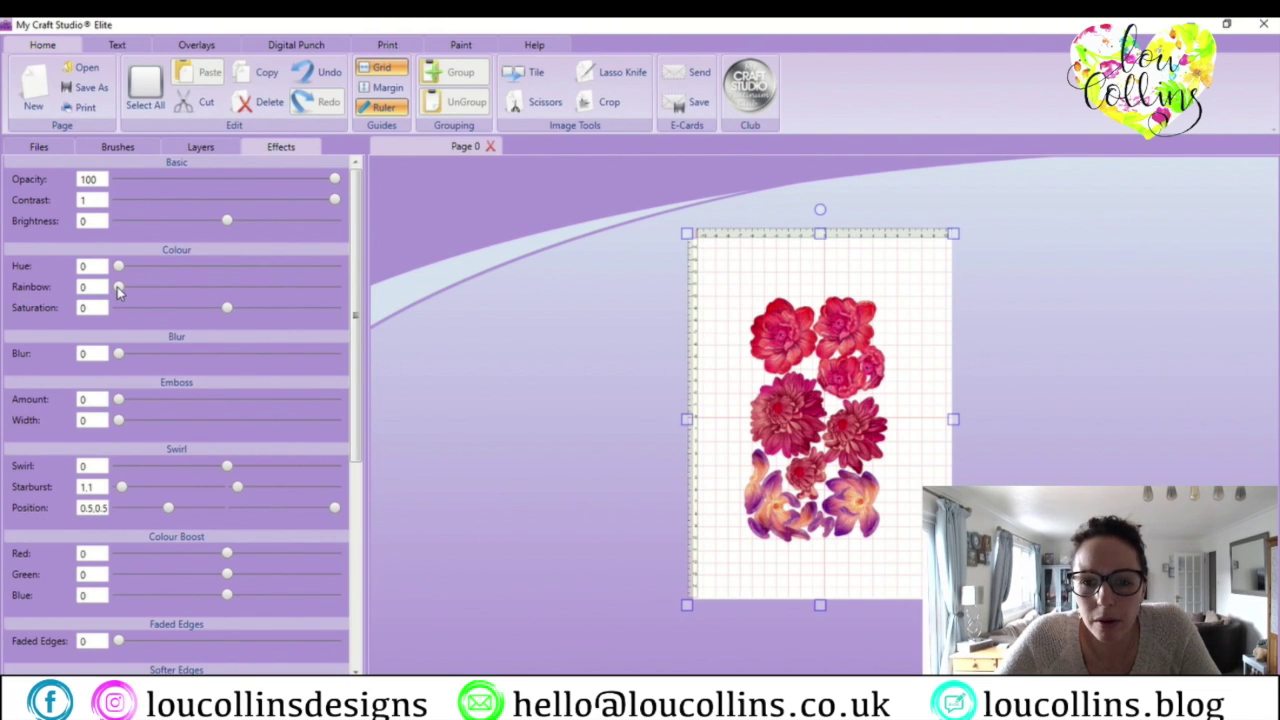
left_click_drag(121, 290, 237, 288)
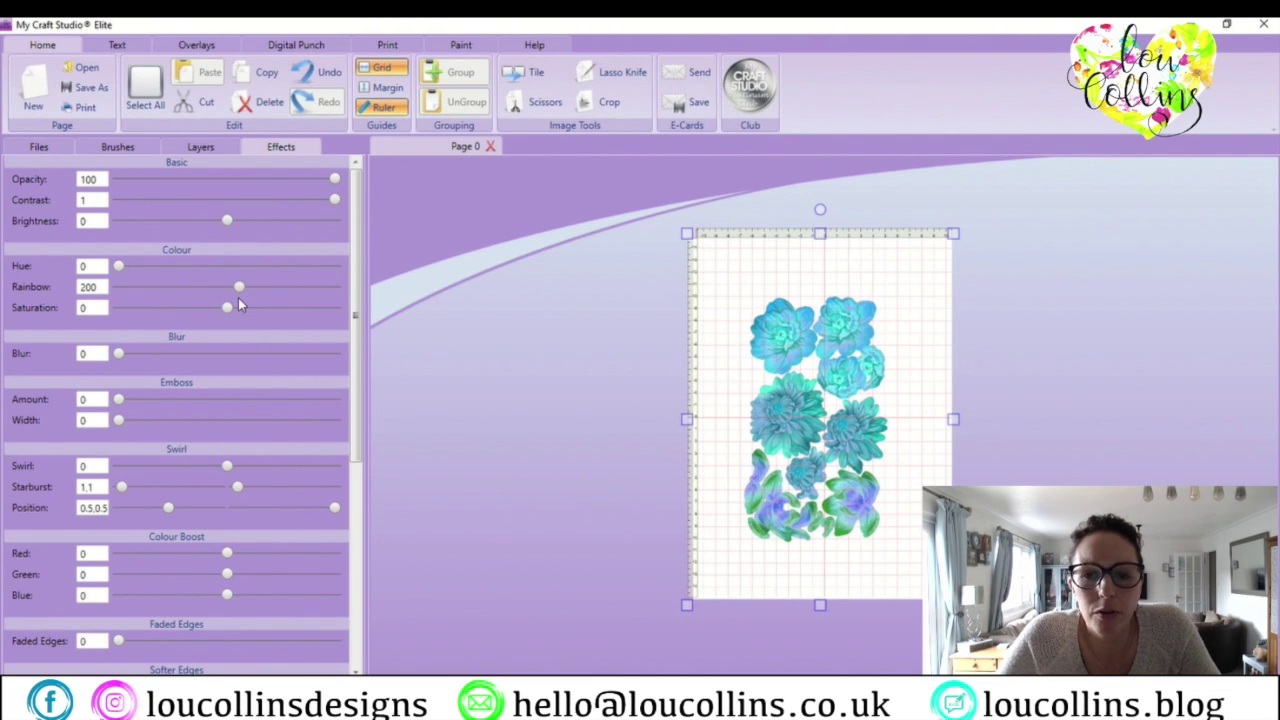
left_click_drag(239, 284, 147, 296)
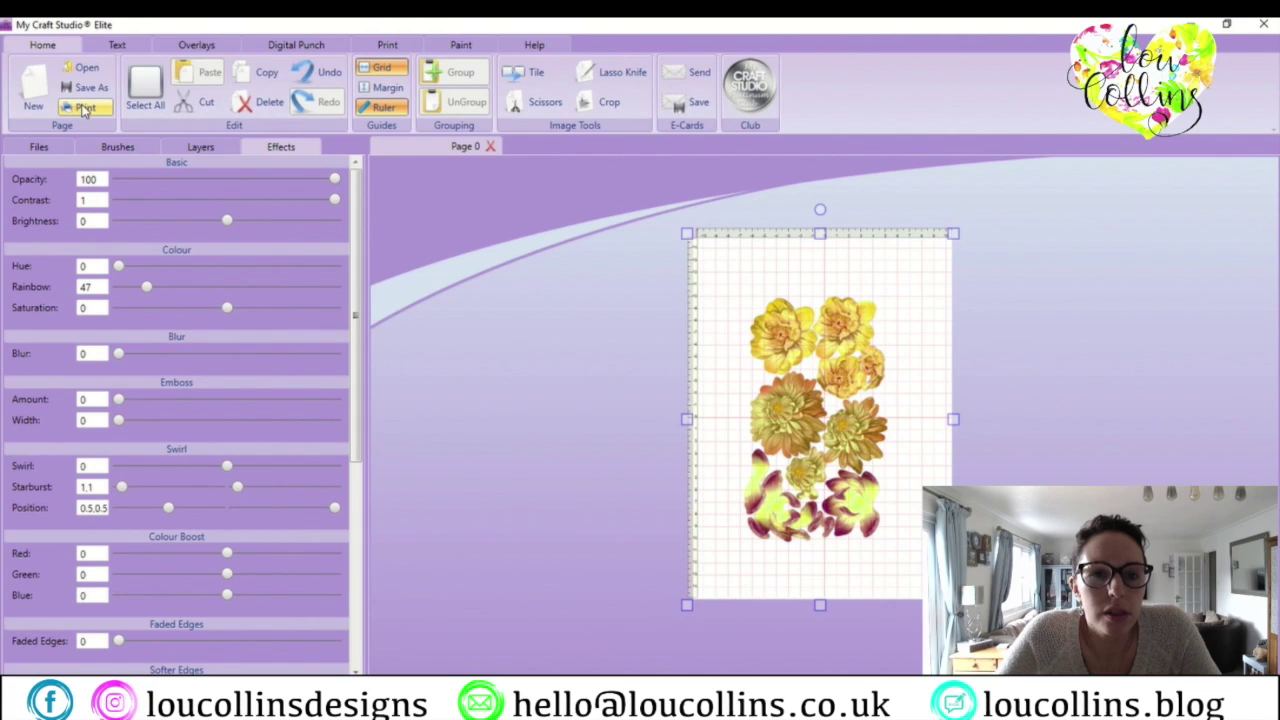
Open the print settings for the page with the recoloured flower sheet
left_click(84, 108)
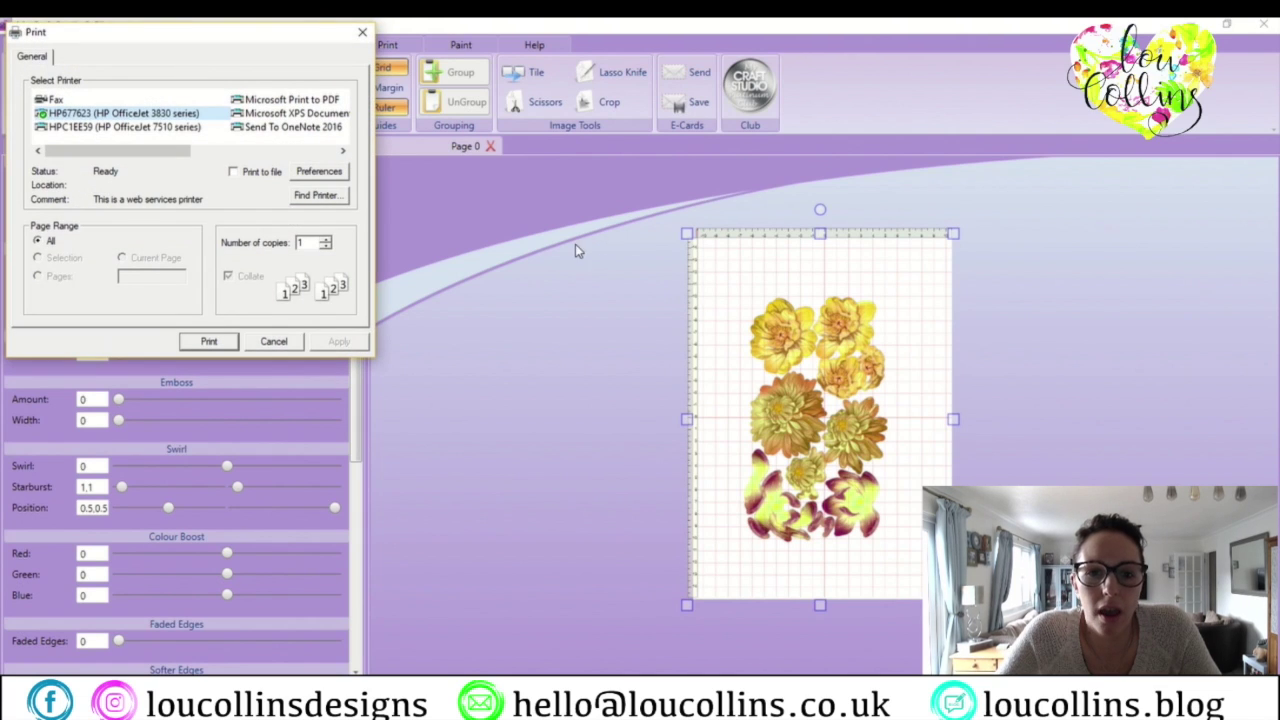